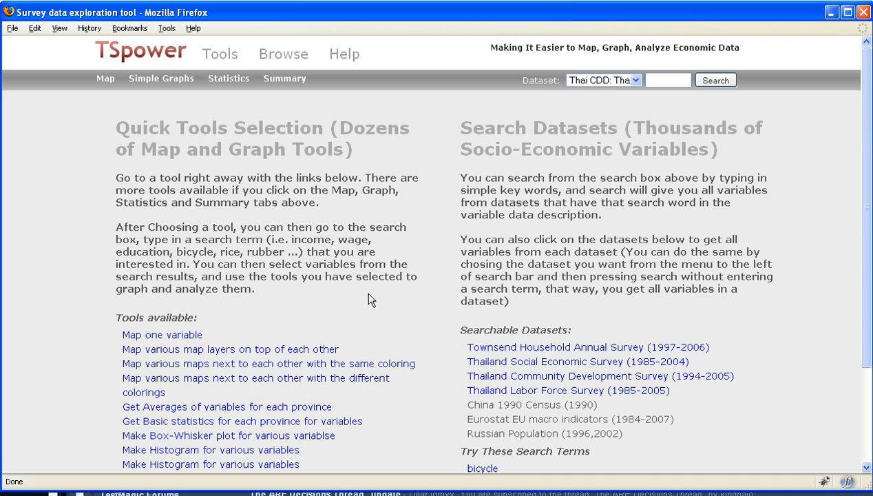
Search the Thai CDD dataset for variables matching "citizen male".
click(598, 81)
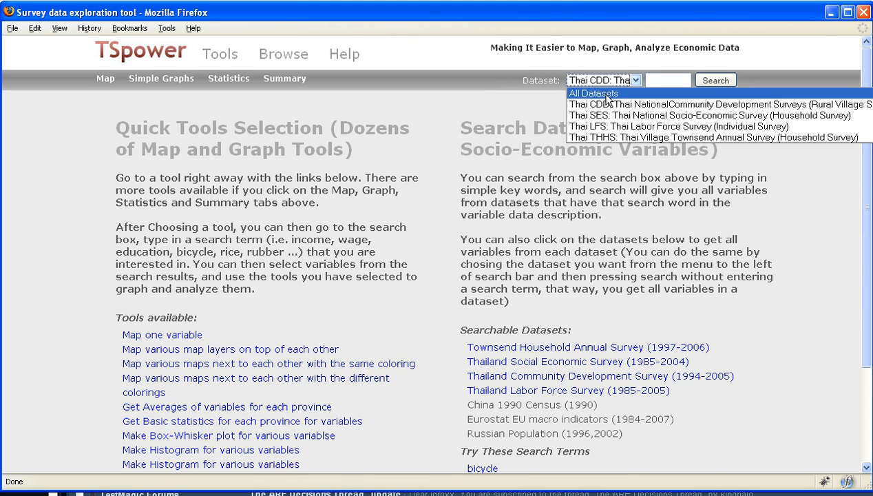
click(629, 80)
click(657, 78)
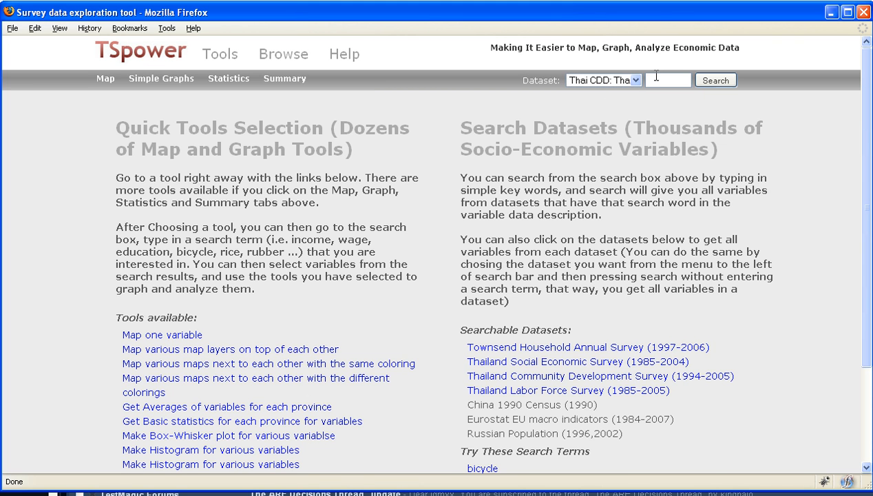
text(citizen male)
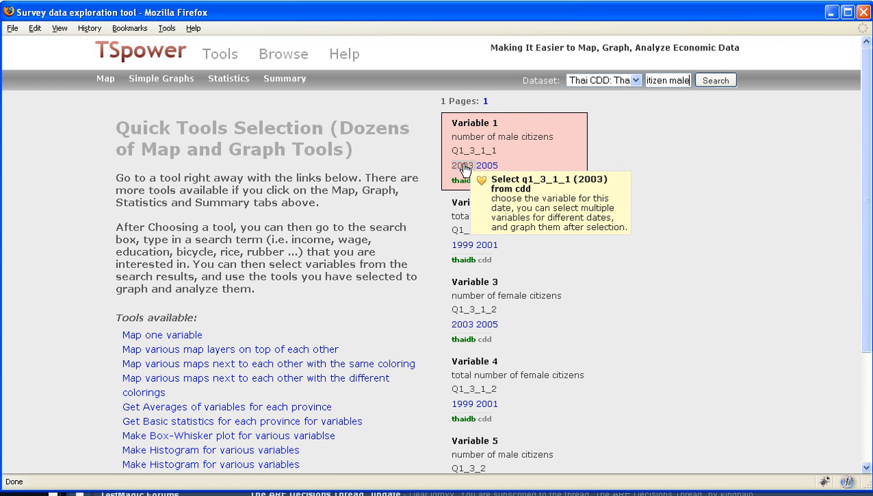
Plot the 2003 and 2005 "number of male citizens" variables (Q1_3_1_1) together with the Whisker-Box graph tool.
click(185, 80)
click(184, 104)
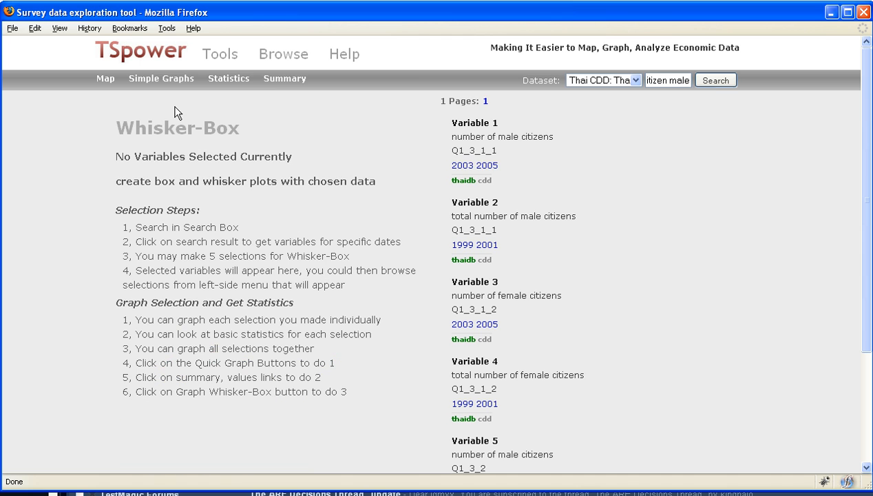
click(463, 166)
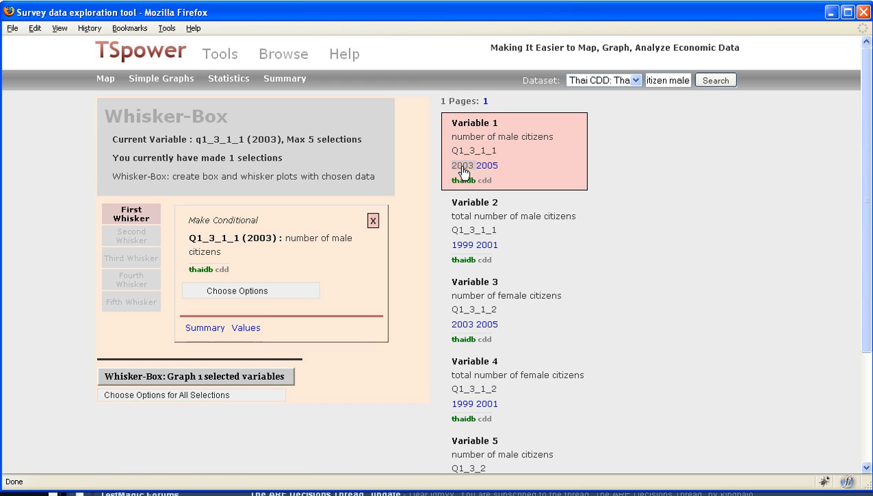
click(484, 167)
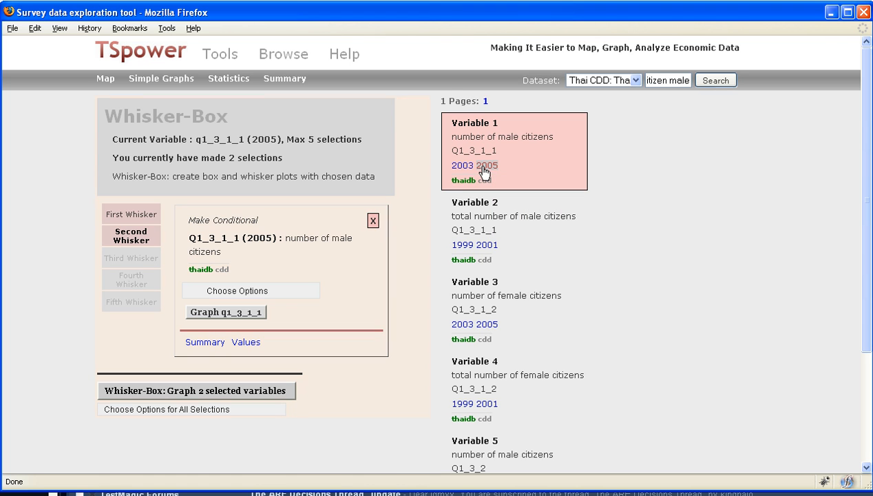
click(208, 389)
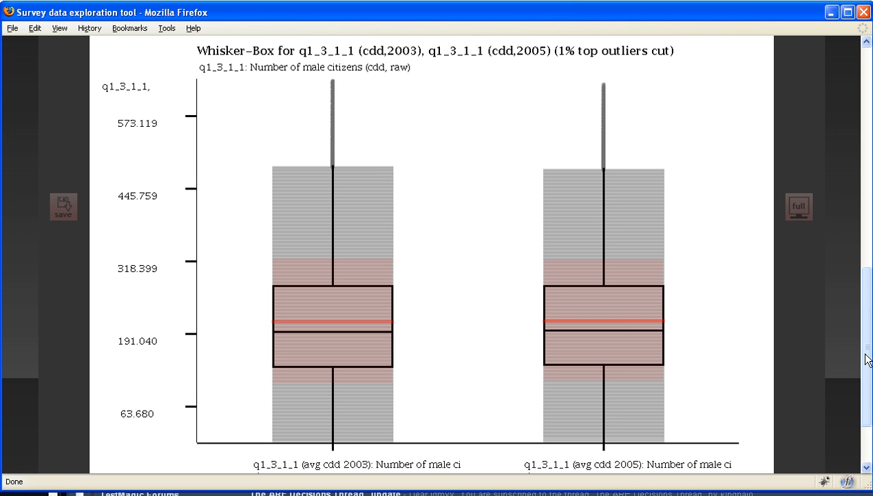
mouse_move(868, 360)
mouse_down()
mouse_move(869, 344)
mouse_move(868, 358)
mouse_up()
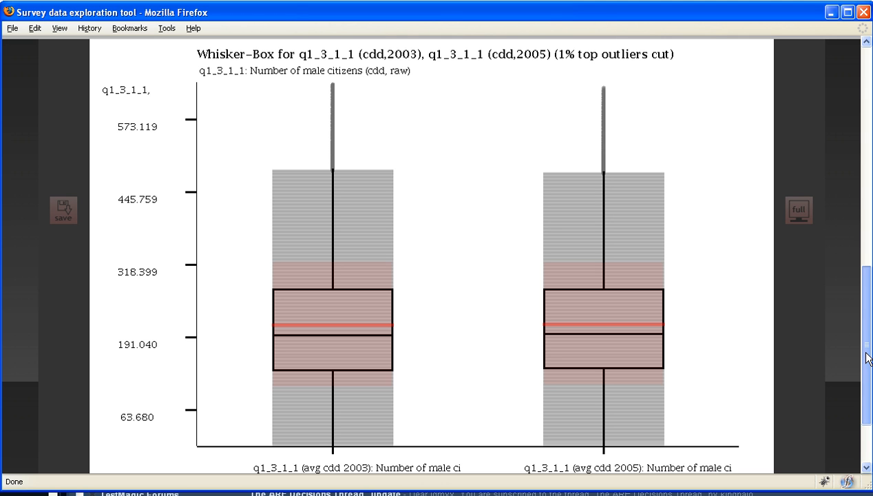
Set the title for all selections to "Male Population Thailand" and graph the two selected variables again.
drag(868, 358, 870, 176)
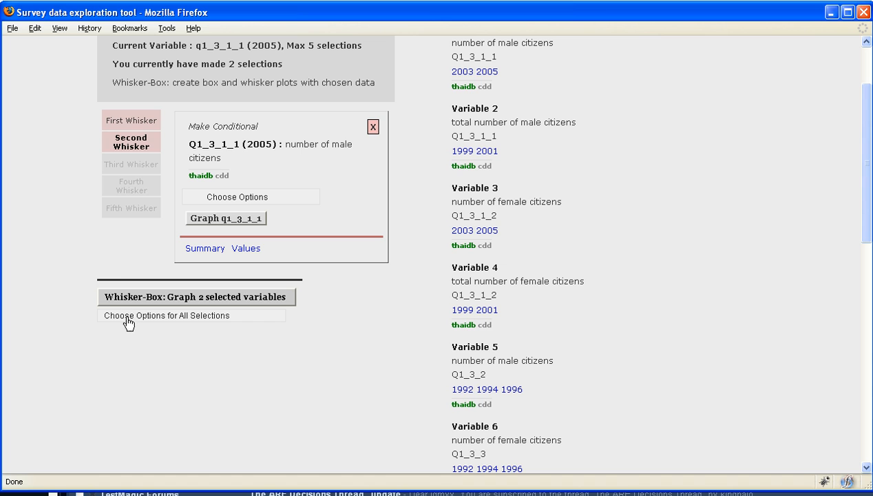
click(169, 319)
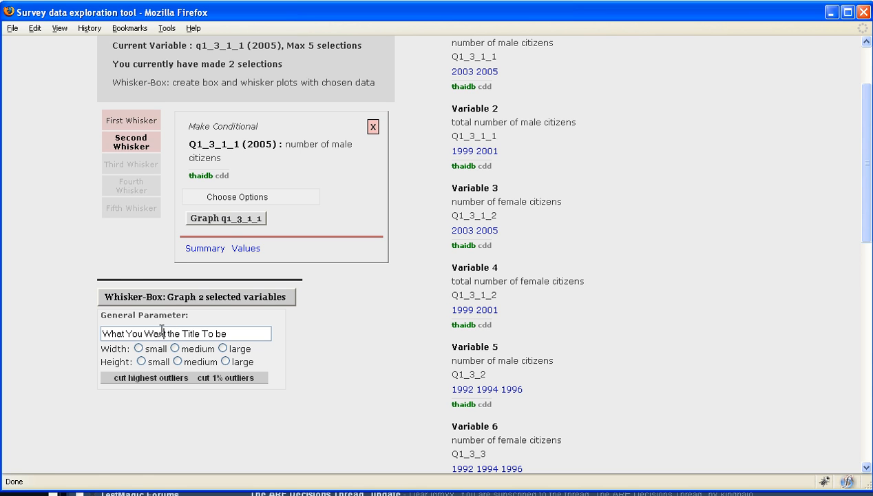
triple_click(161, 331)
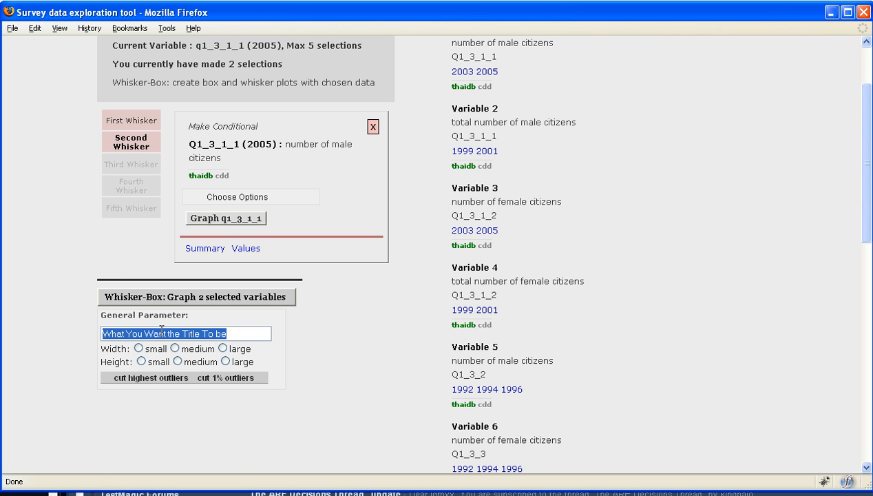
text(Male Population)
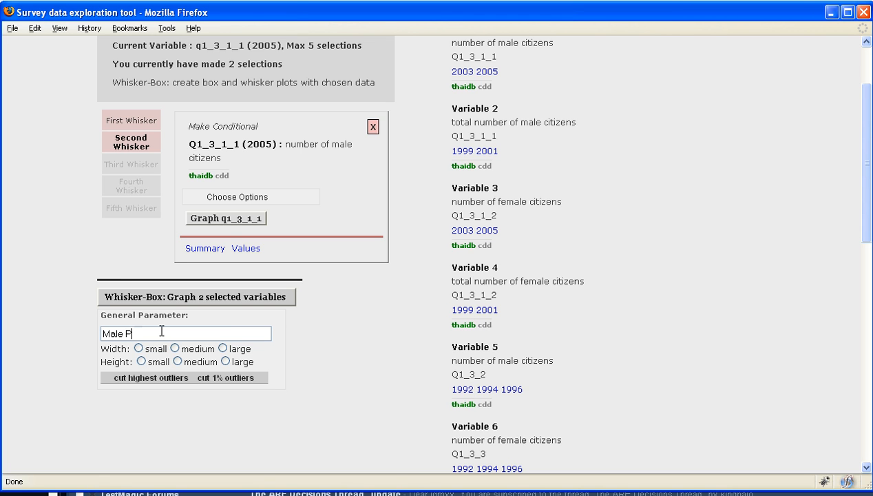
text( Thailand)
click(176, 301)
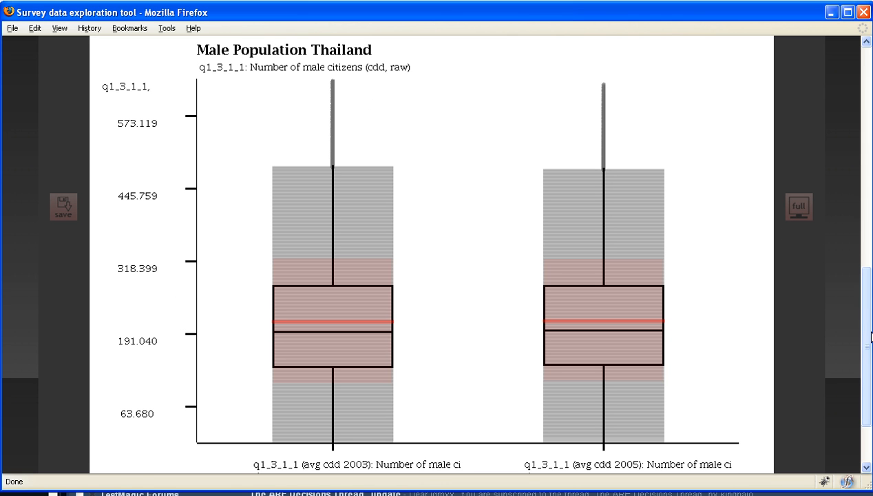
Compare the first whisker-box graph with the newly titled second graph.
scroll(863, 334, up, 1)
click(161, 48)
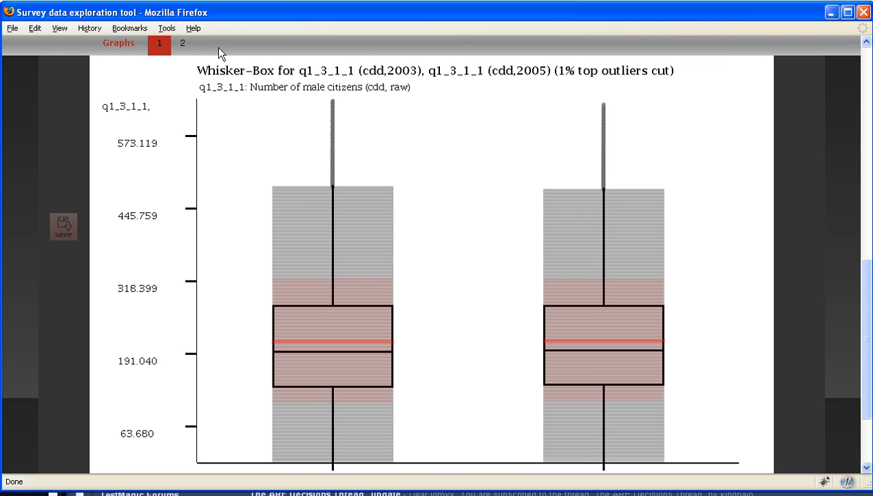
click(182, 44)
Set both the graph width and height to small and graph the two selected variables again.
drag(864, 328, 863, 200)
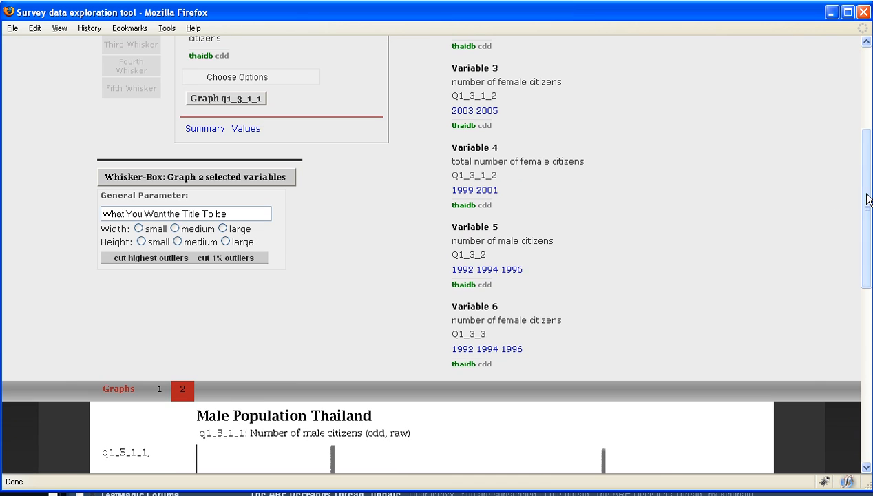
click(141, 242)
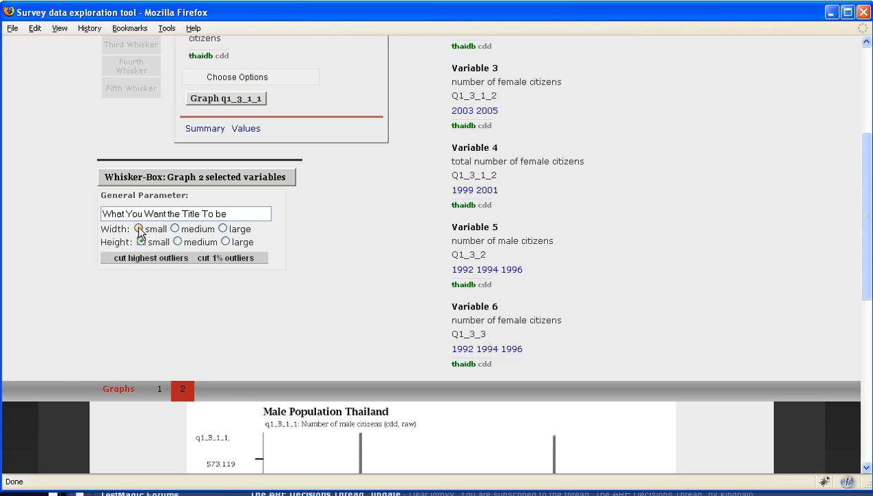
click(138, 229)
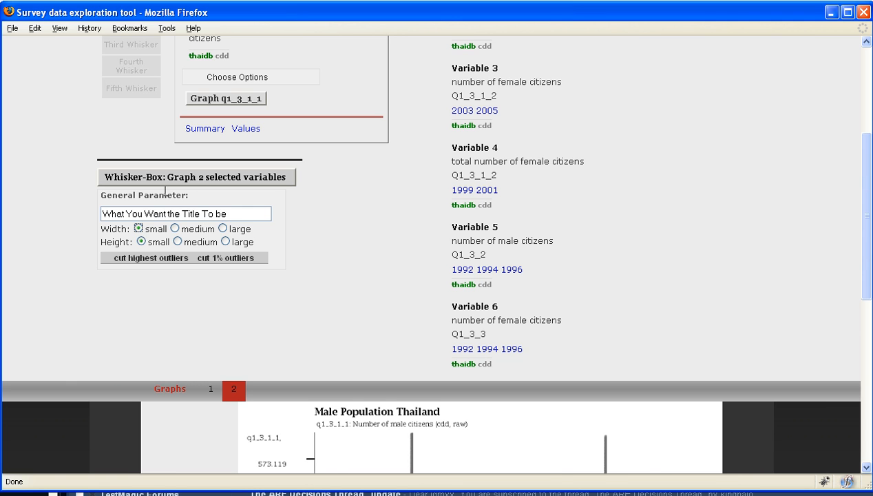
scroll(165, 199, down, 8)
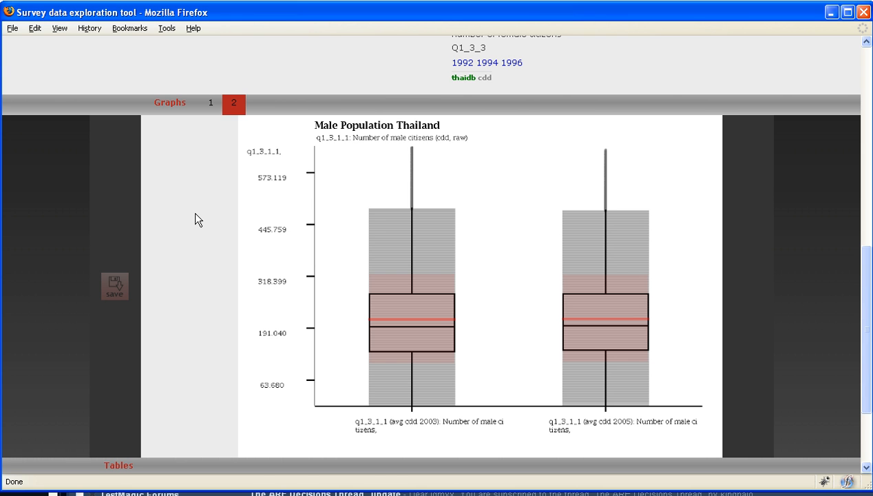
scroll(195, 220, up, 8)
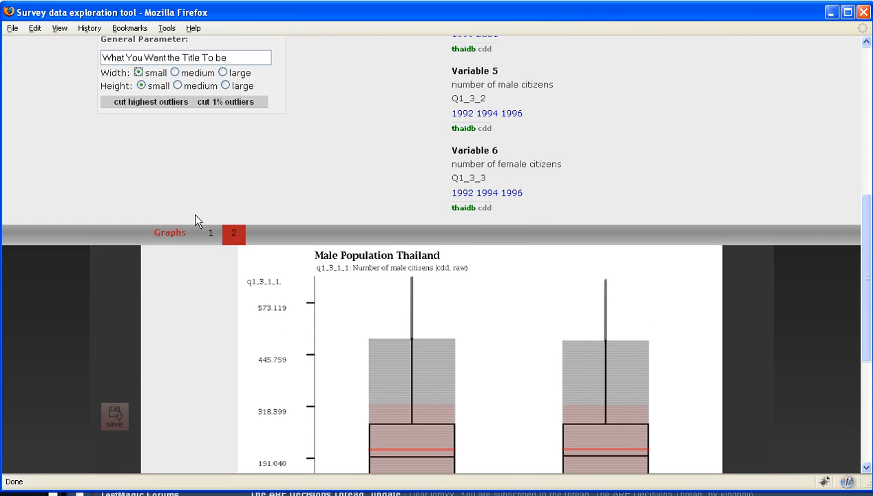
click(166, 181)
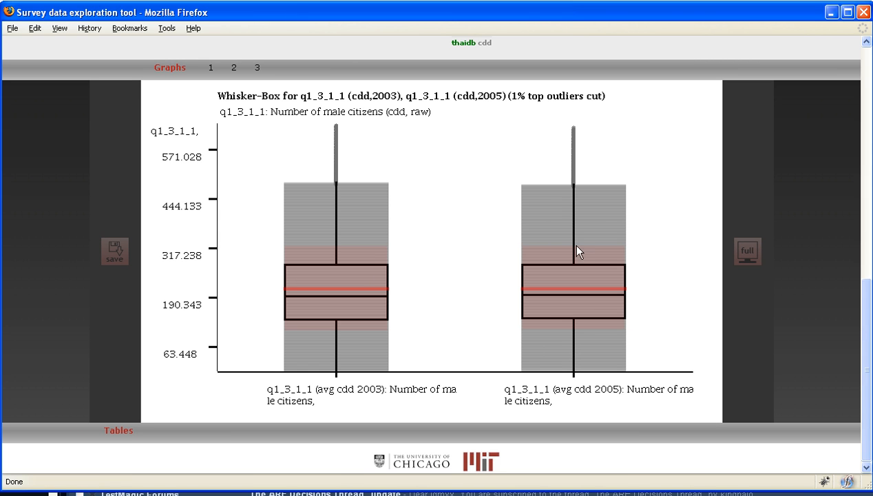
Open the small graph's image in a separate window, view it and close the window.
click(117, 252)
click(193, 217)
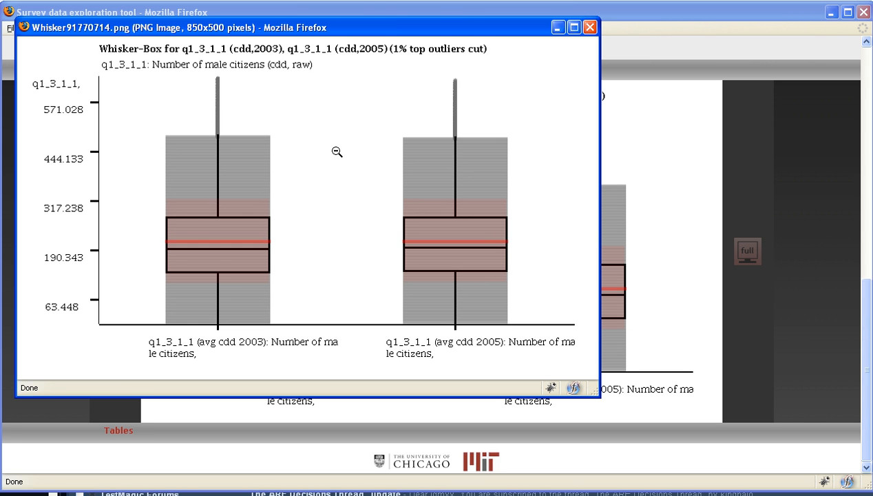
click(590, 27)
Set the general outlier options to cut highest outliers with a 0% cut.
drag(865, 362, 858, 186)
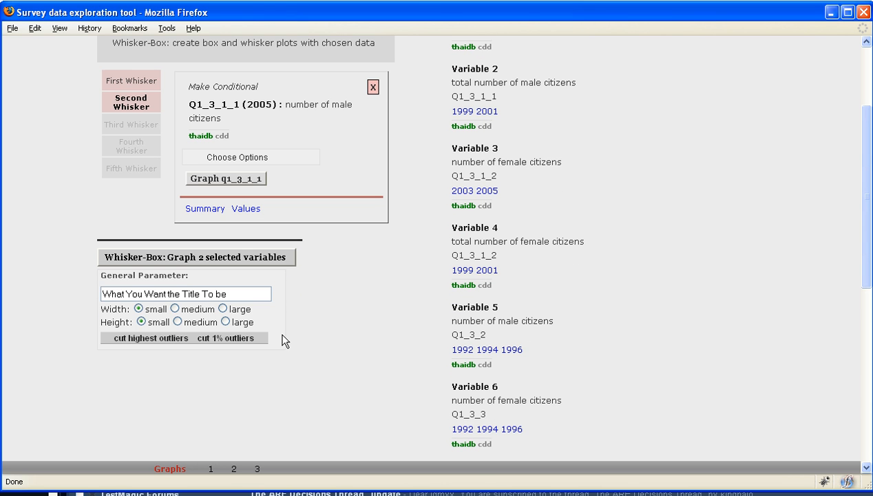
click(165, 338)
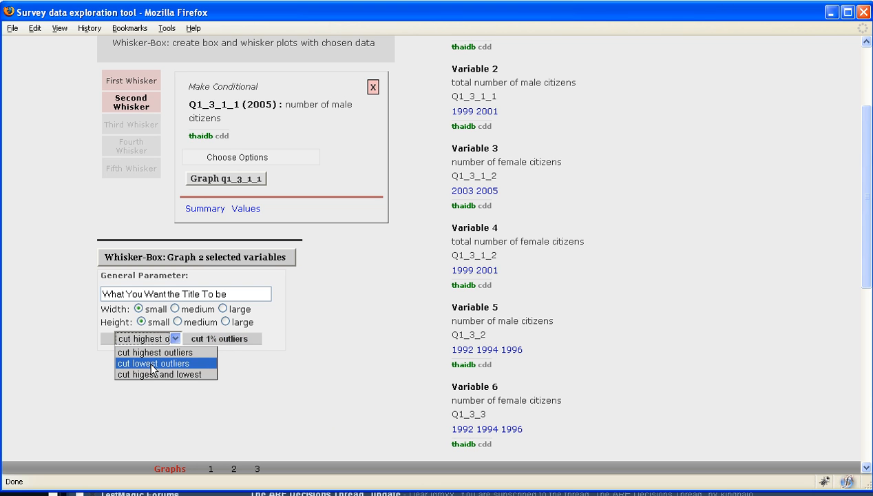
click(155, 352)
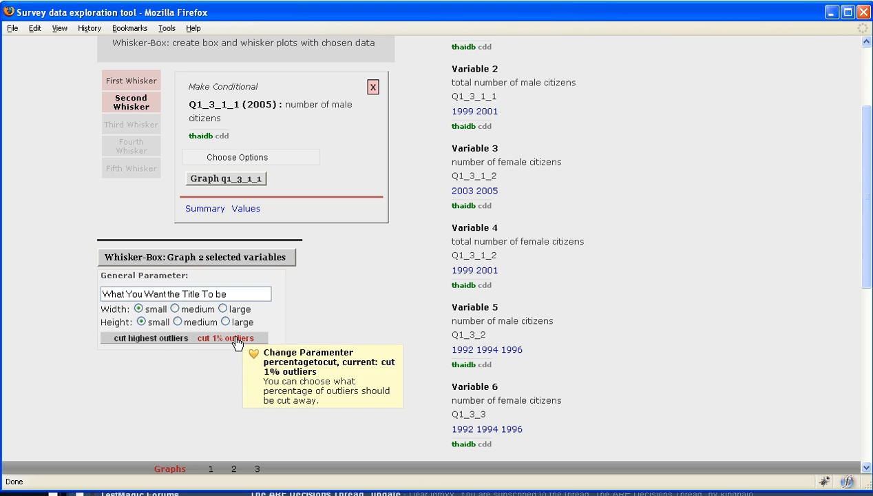
click(227, 338)
click(149, 353)
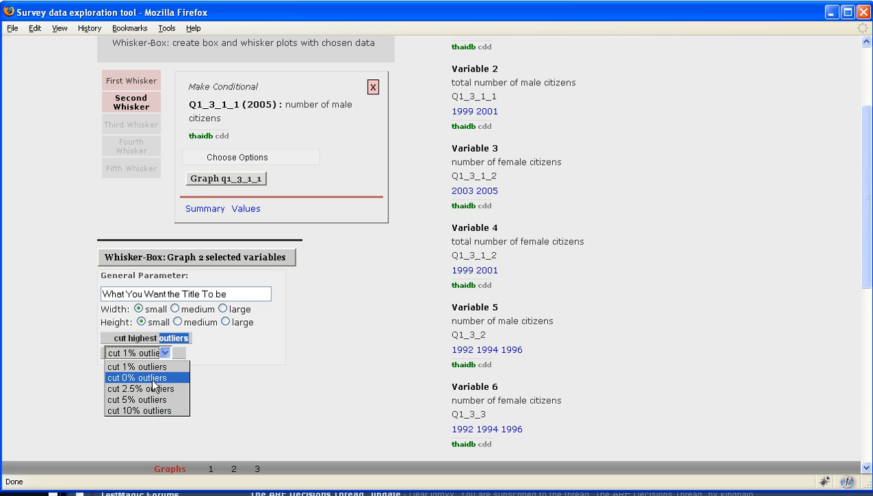
click(153, 378)
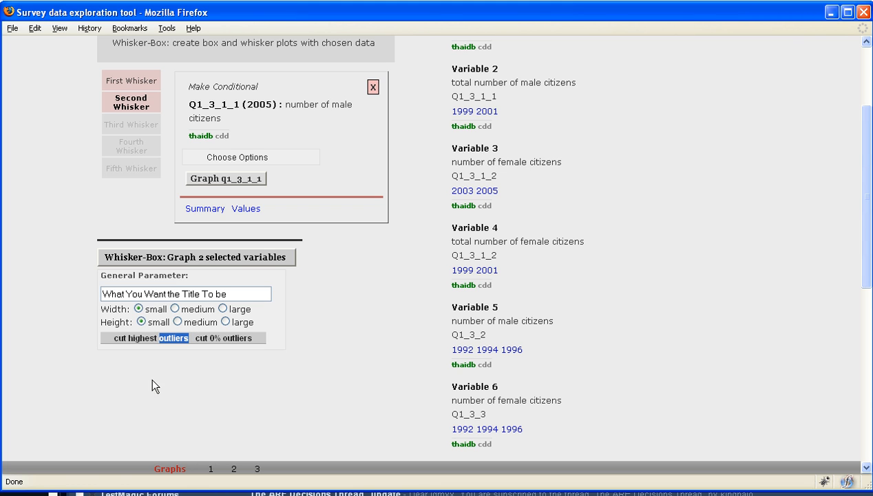
Leave the title text as it is and graph the two selected variables with the 0% outlier cut.
click(243, 292)
double_click(208, 294)
click(208, 294)
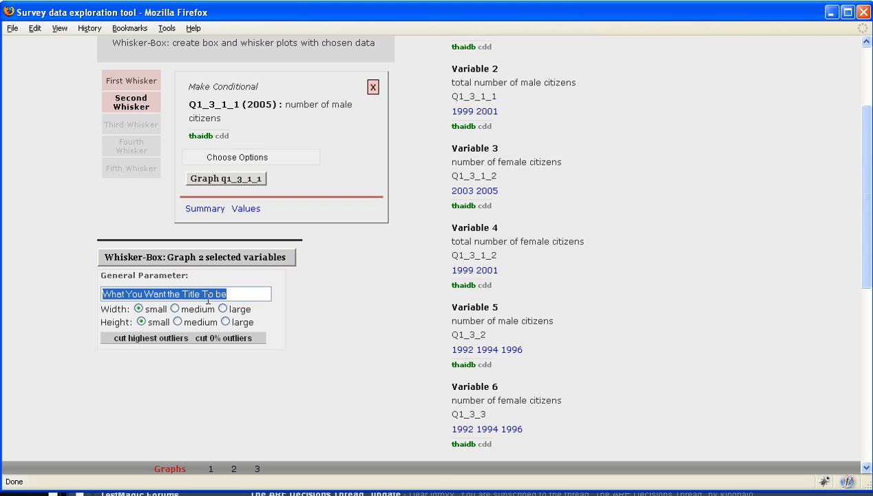
triple_click(227, 296)
click(283, 283)
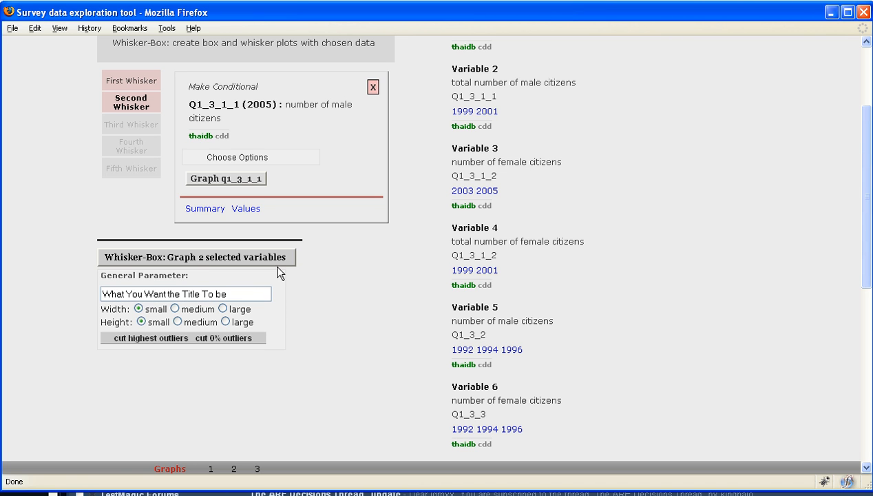
click(278, 263)
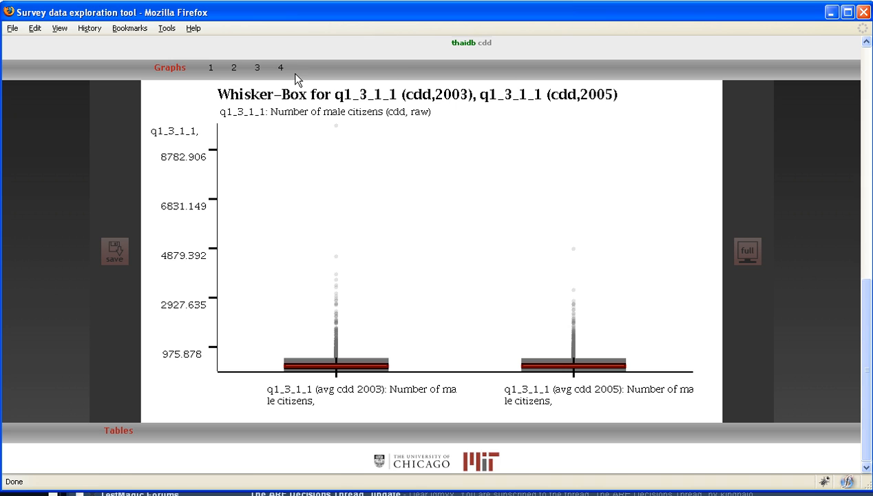
Switch between the numbered graphs to compare the plots with 1% top outliers cut against the uncut plot.
click(210, 68)
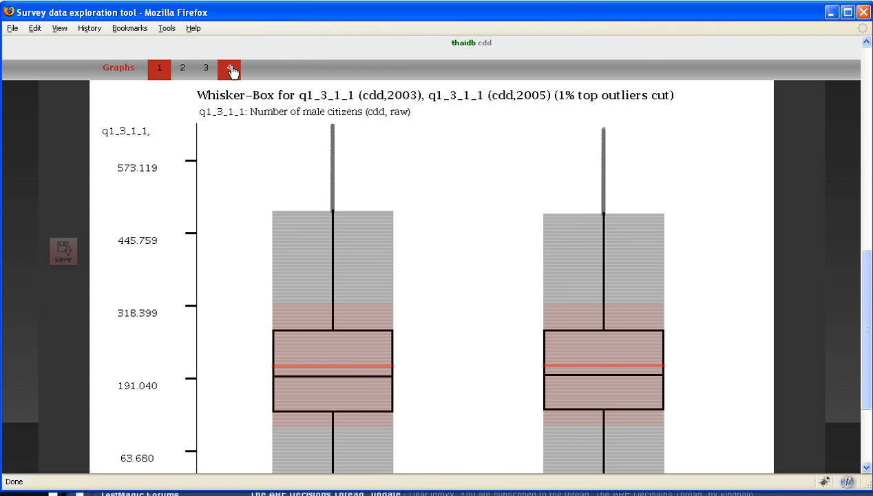
click(210, 69)
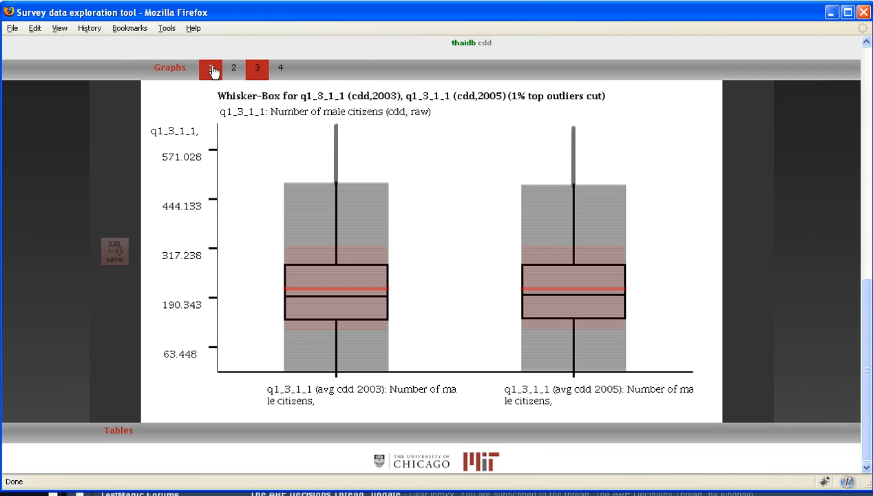
click(273, 70)
click(266, 70)
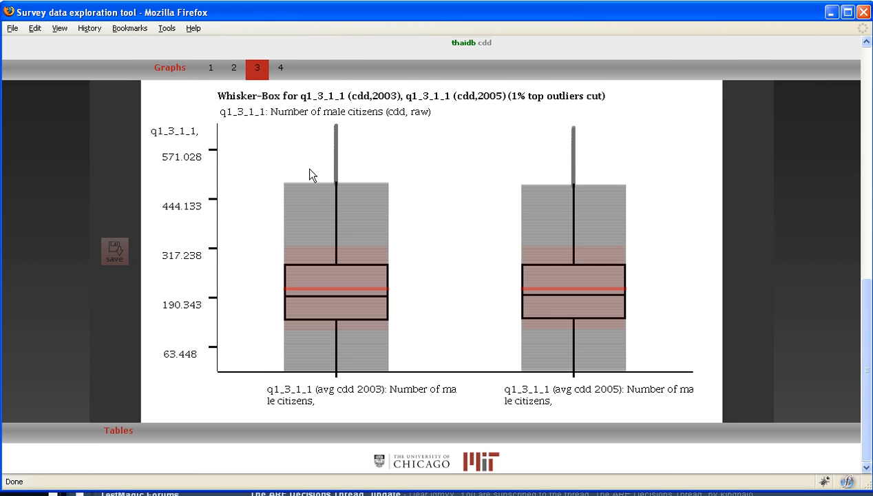
click(280, 69)
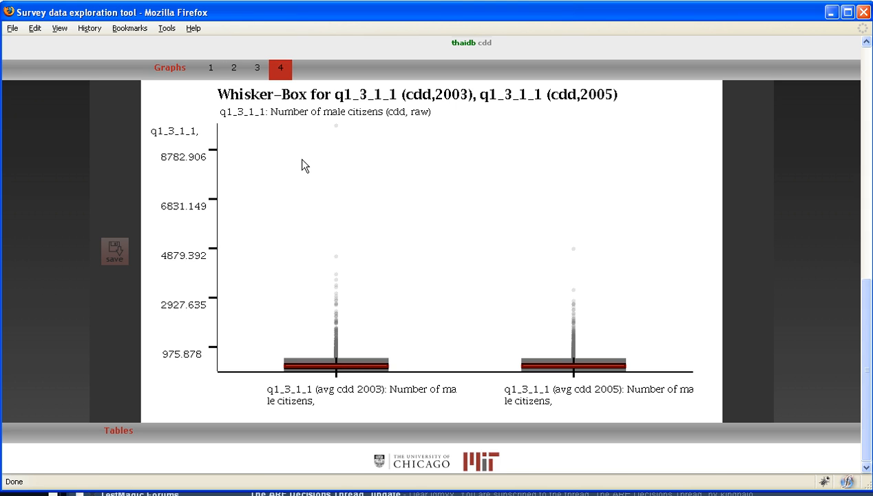
click(259, 68)
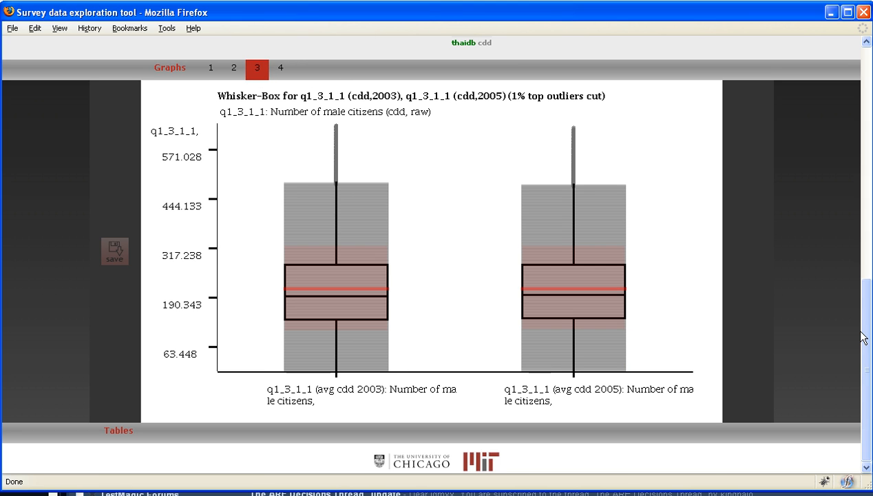
Graph the two selected variables as Whisker-Box with the highest 5% of outliers cut, and compare the plot with graph 3.
drag(866, 334, 865, 218)
click(208, 215)
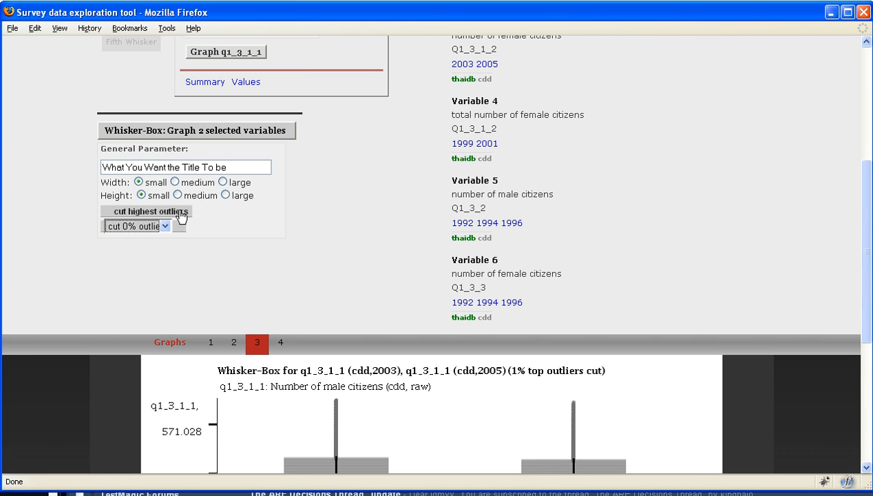
click(163, 226)
click(136, 272)
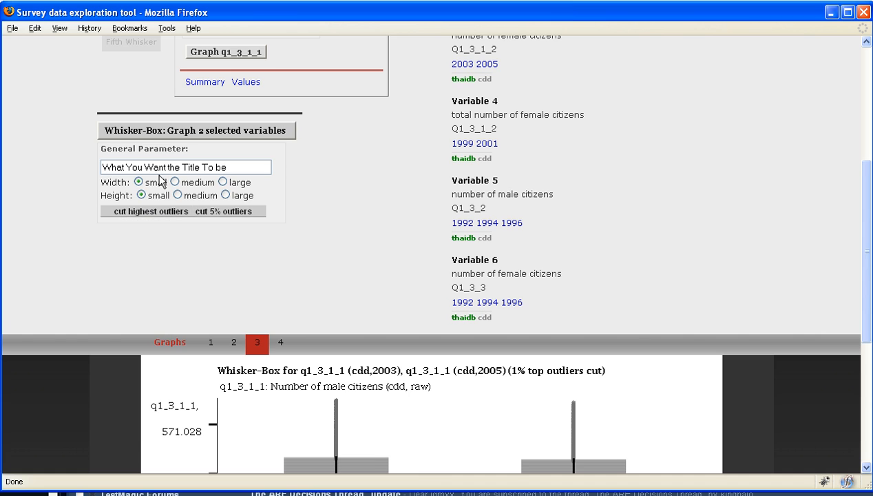
click(172, 129)
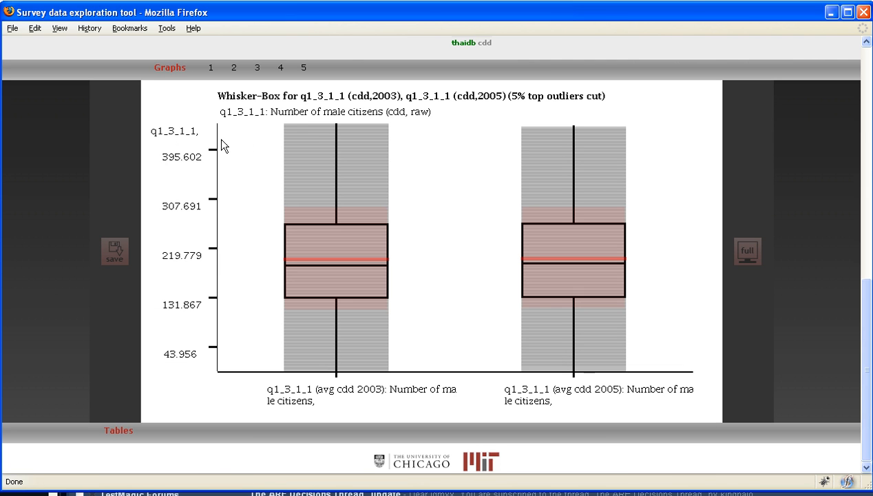
click(274, 68)
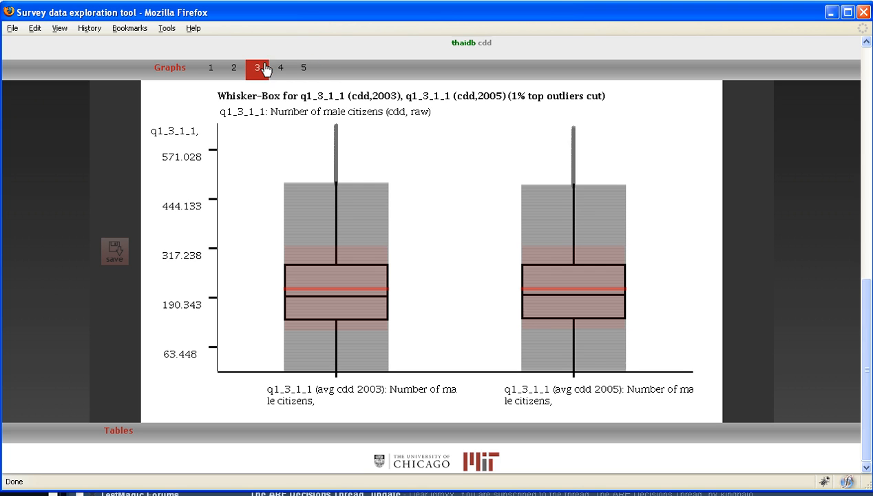
click(303, 68)
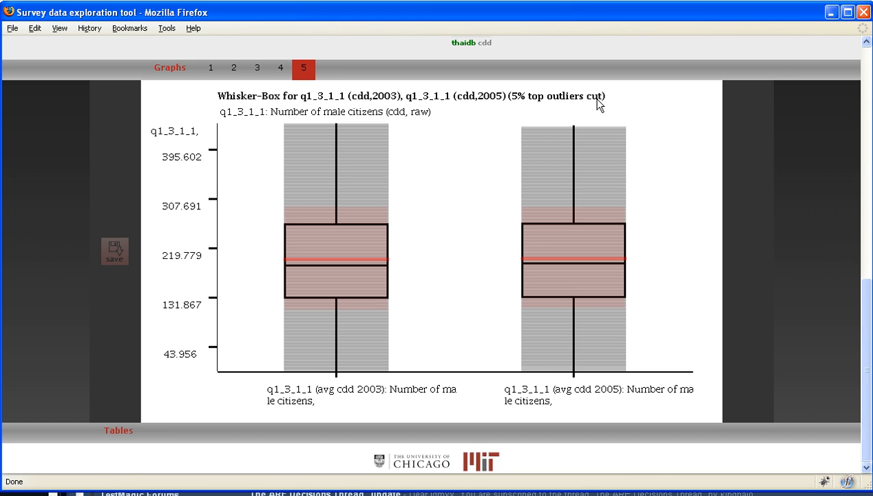
Switch the graph type to Histogram (same scale) and graph the two selected variables with the default settings.
drag(866, 298, 864, 74)
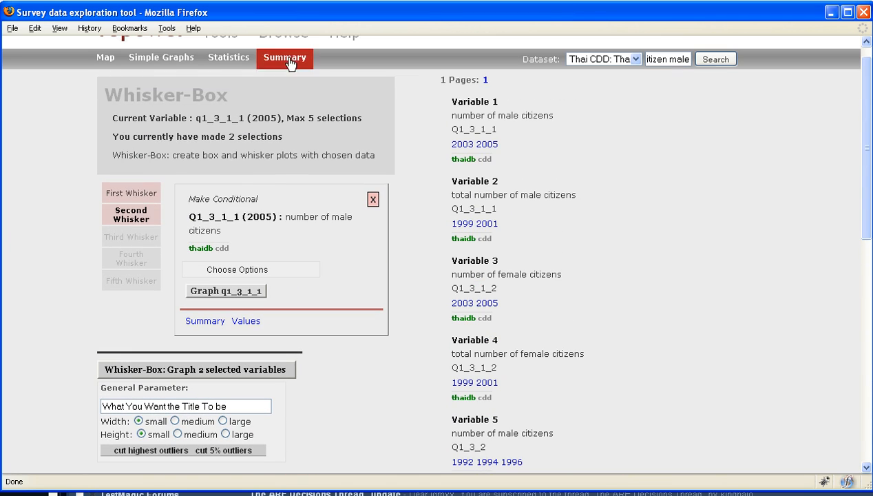
mouse_move(194, 61)
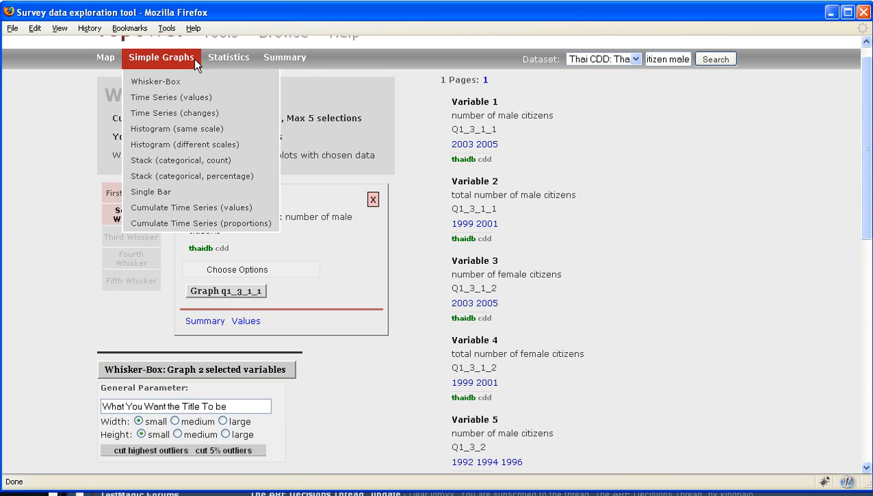
click(182, 128)
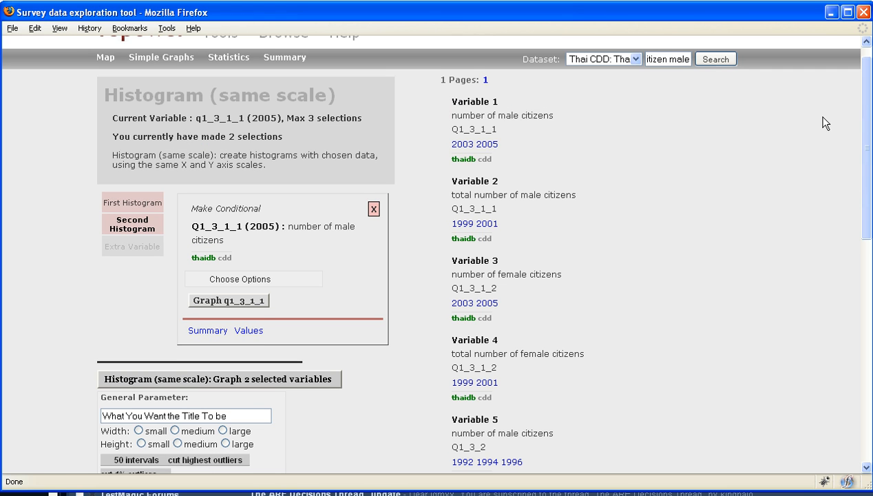
drag(866, 120, 865, 166)
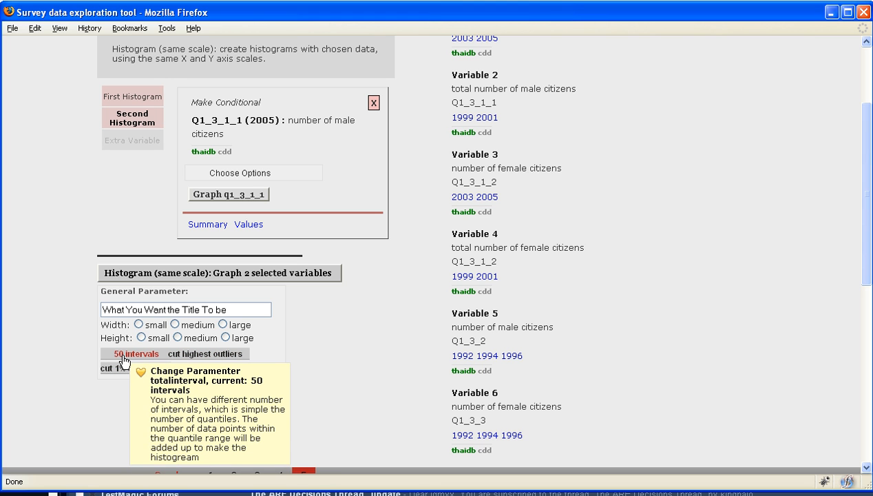
click(161, 276)
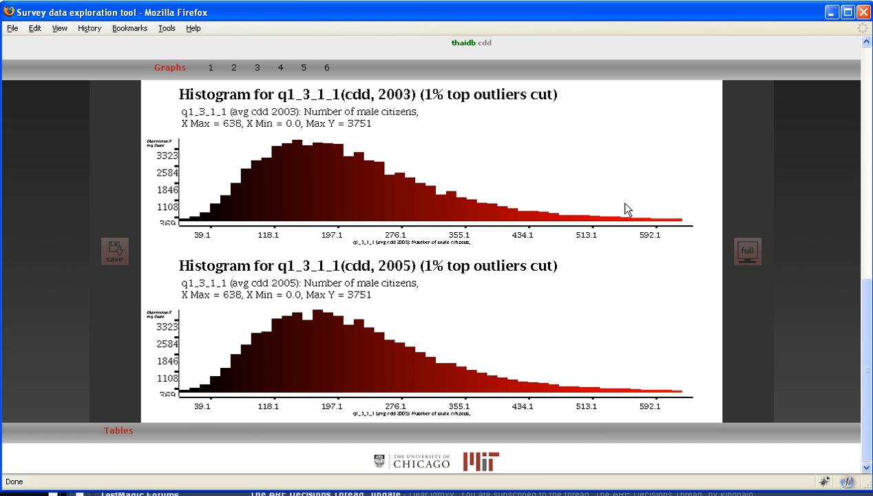
Set the histograms to 20 intervals and graph them again, comparing the new graph with graph 6.
drag(867, 298, 866, 221)
click(134, 123)
click(138, 123)
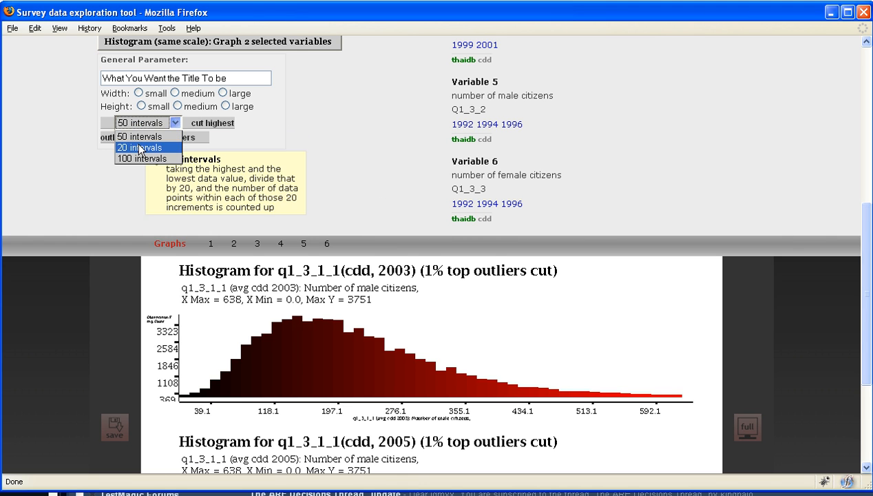
click(137, 148)
click(206, 42)
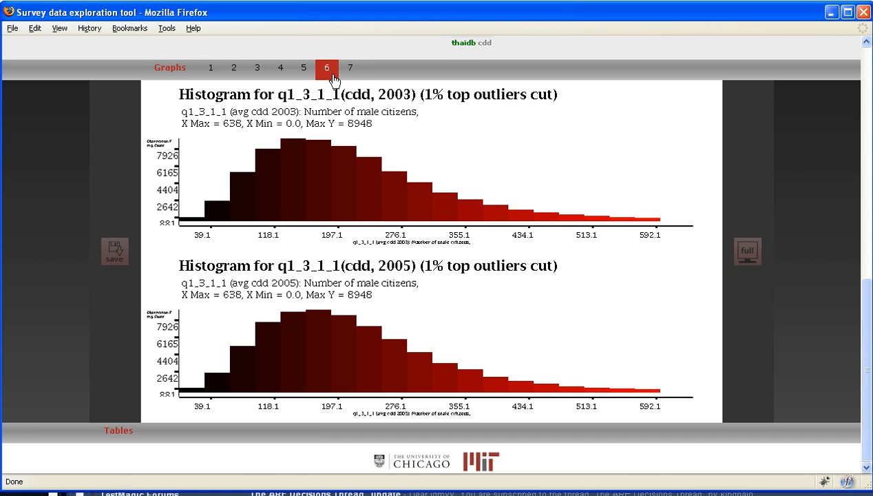
click(333, 79)
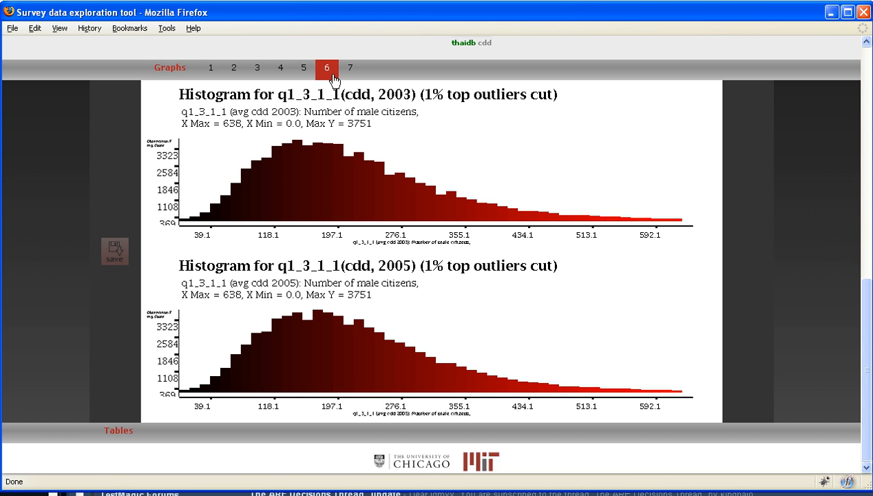
click(351, 76)
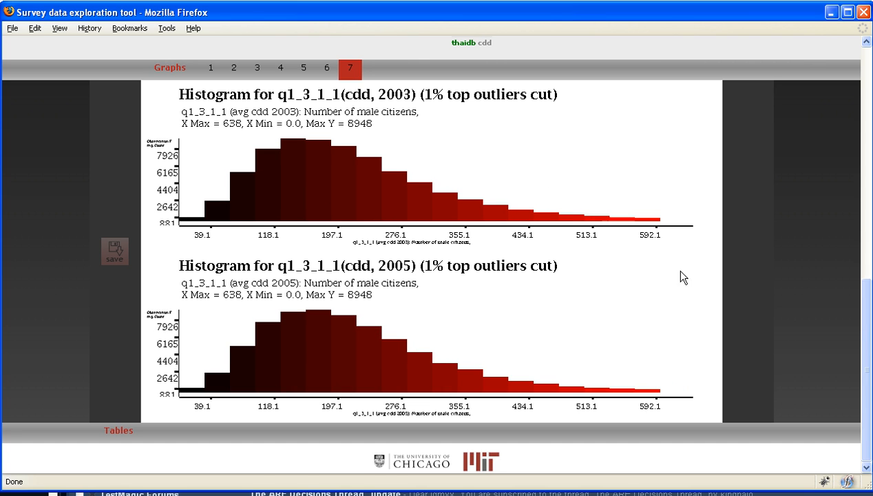
Switch to Adjacent Maps (different quantiles) and map the two selected variables with the default settings.
drag(866, 345, 833, 109)
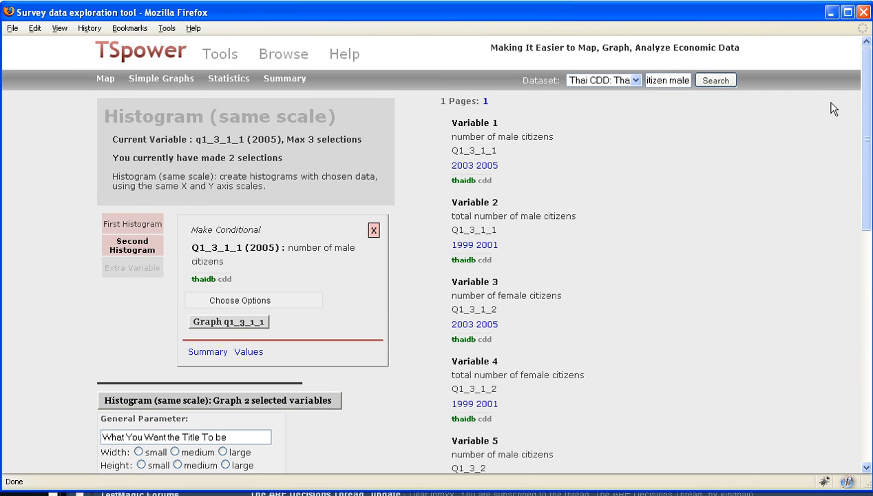
click(106, 78)
click(148, 151)
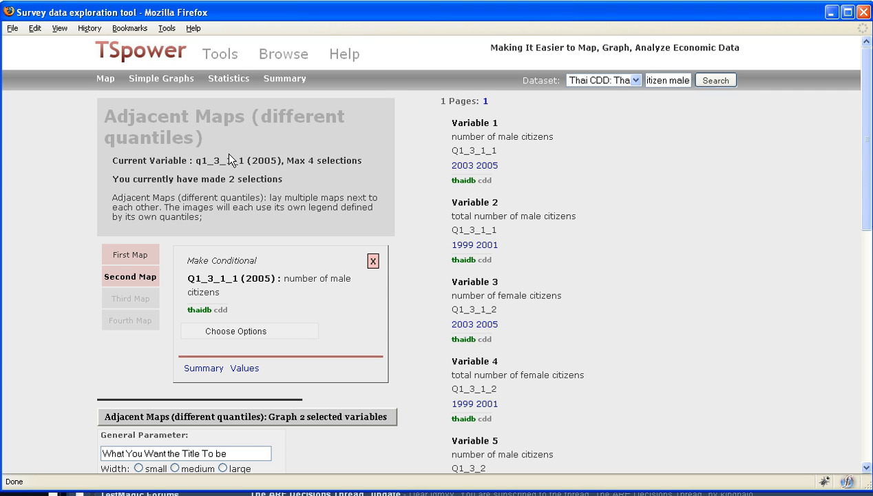
scroll(219, 171, down, 1)
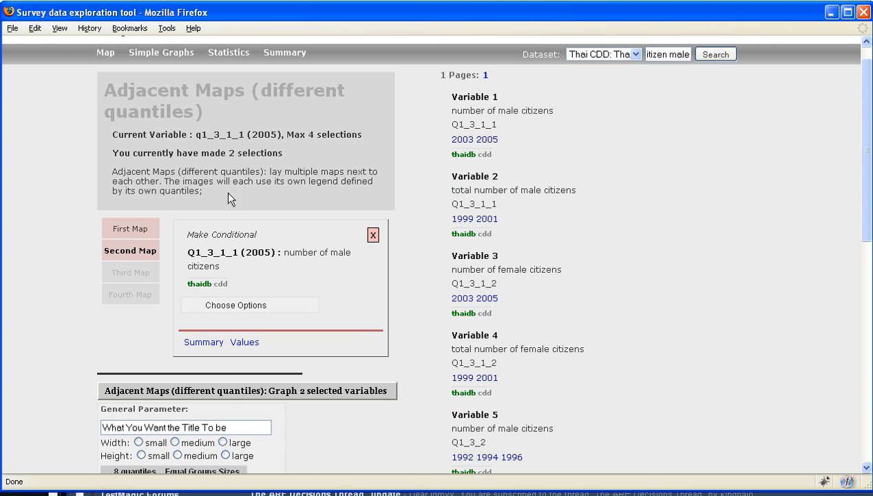
click(227, 390)
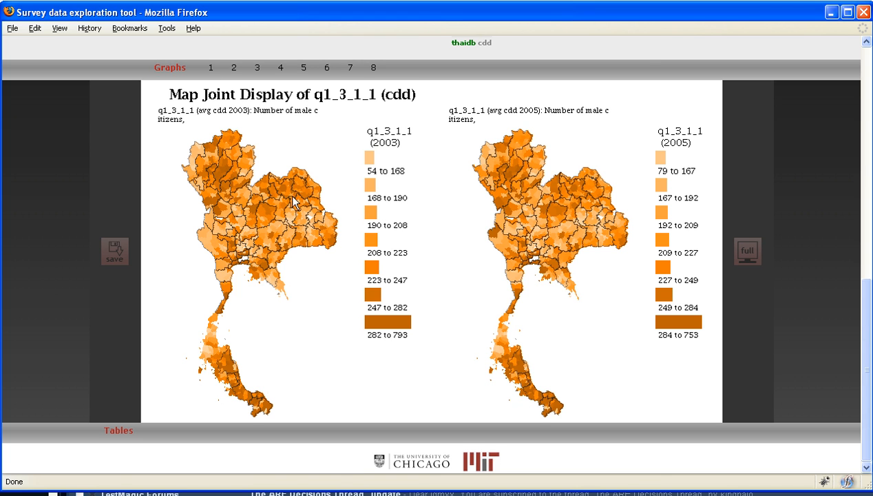
mouse_move(868, 357)
mouse_down()
mouse_move(867, 341)
mouse_move(862, 355)
mouse_up()
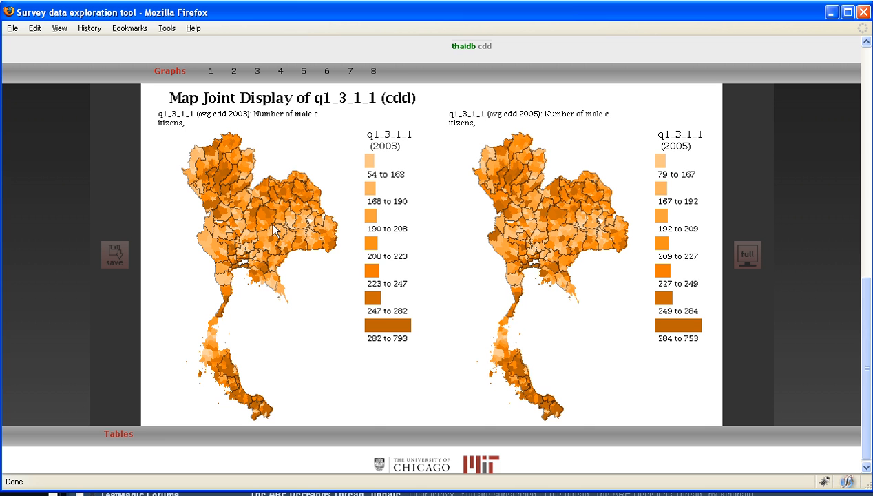
Set the aggregation of the first map's 2003 variable to summation and redraw the adjacent maps.
drag(863, 382, 865, 192)
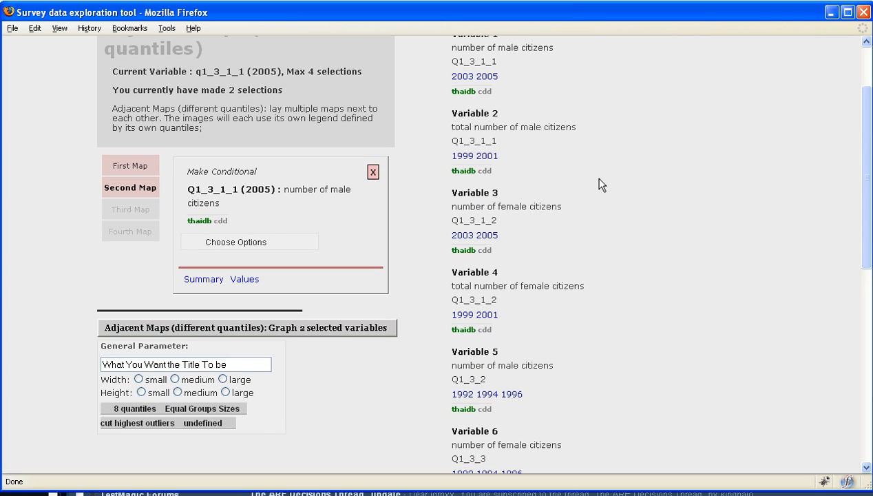
click(129, 166)
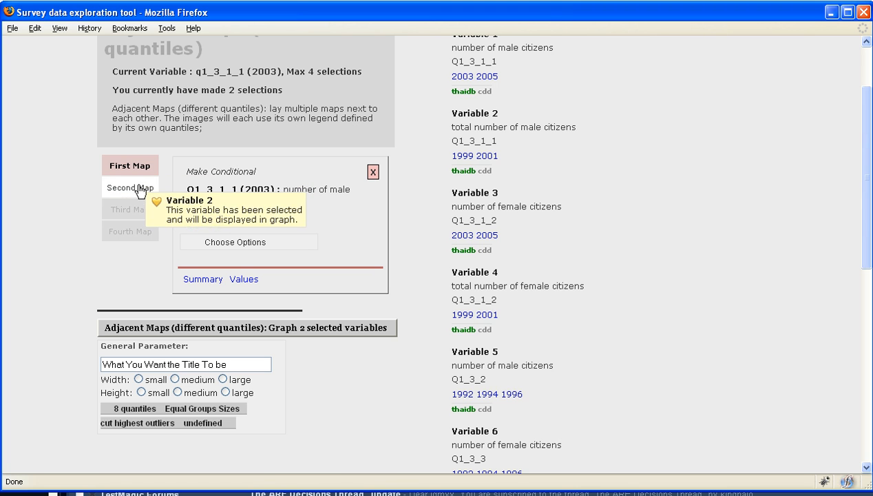
click(239, 247)
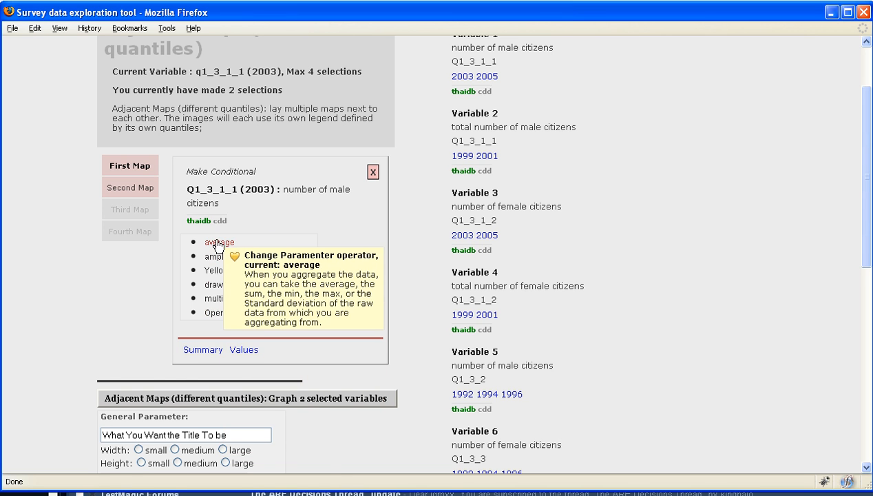
click(219, 242)
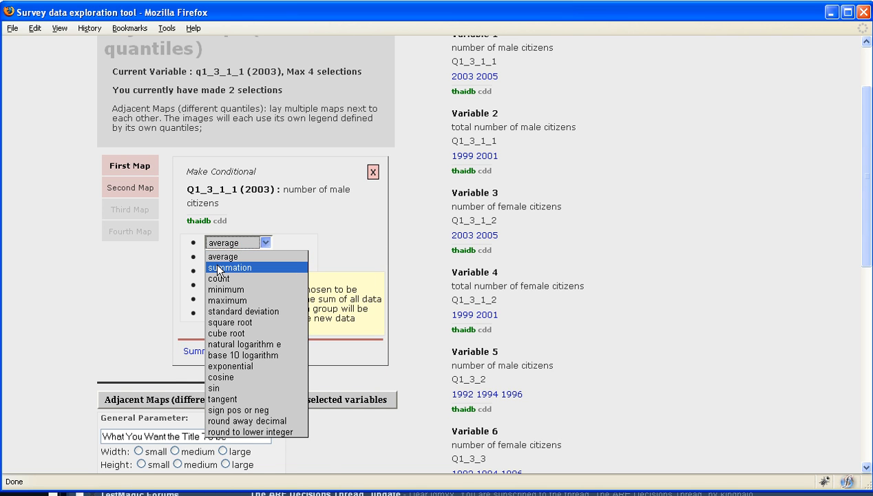
click(219, 267)
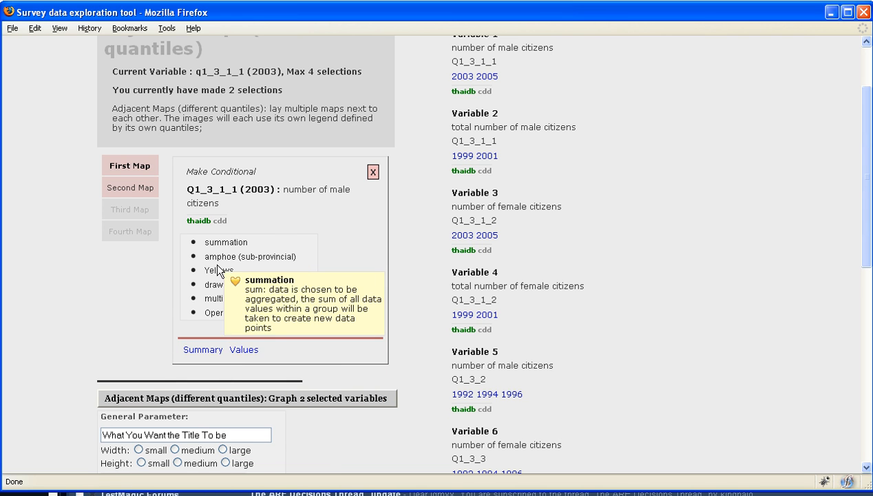
click(232, 400)
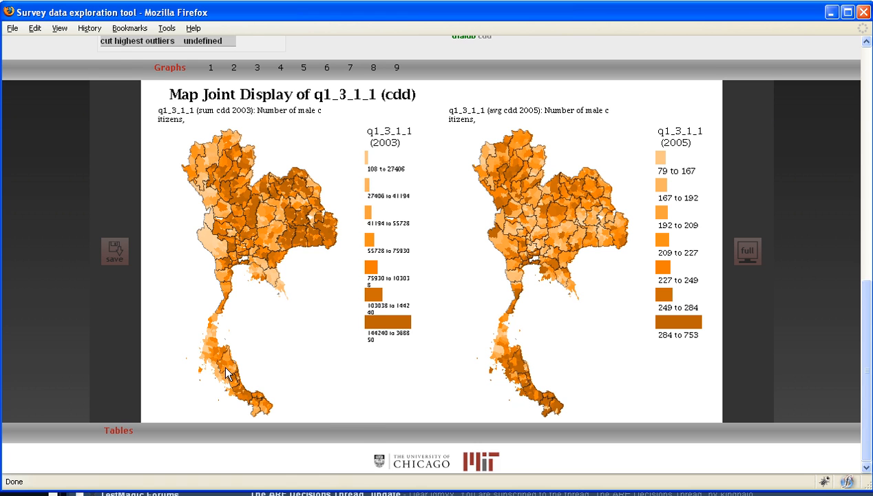
scroll(227, 372, up, 1)
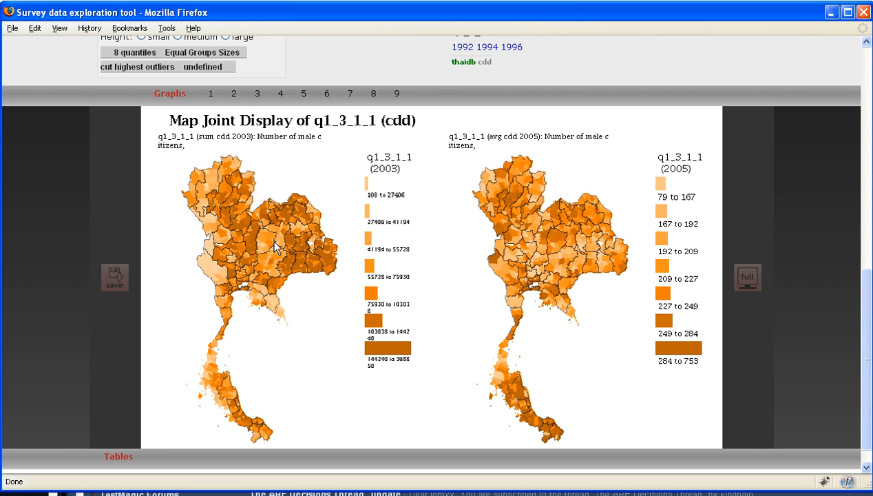
Set the first map's colour scheme to Red to Green and redraw the adjacent maps.
drag(865, 341, 869, 126)
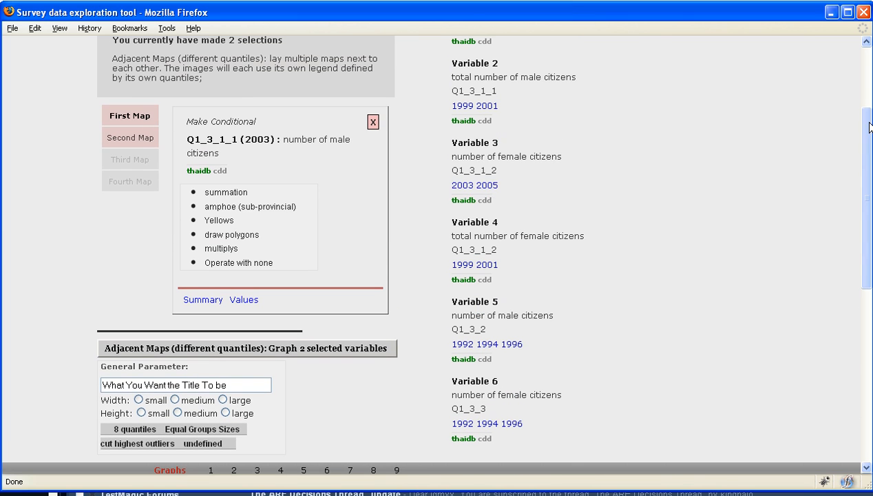
click(218, 219)
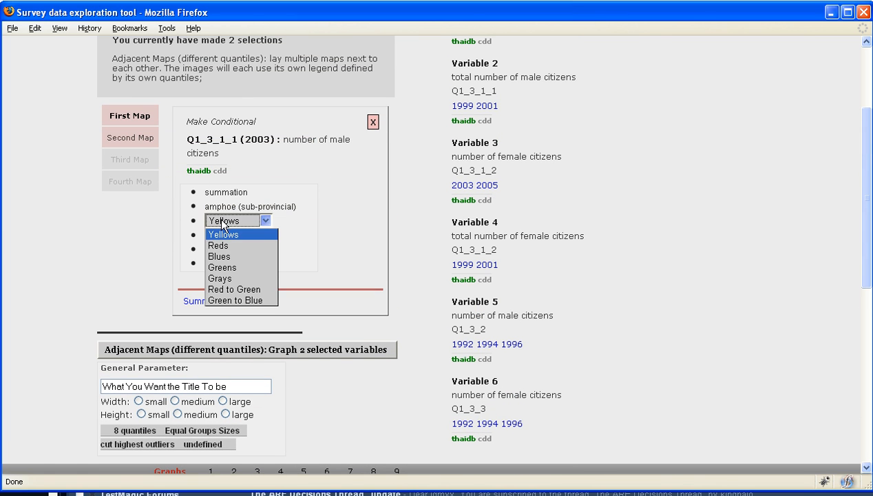
click(227, 289)
click(214, 348)
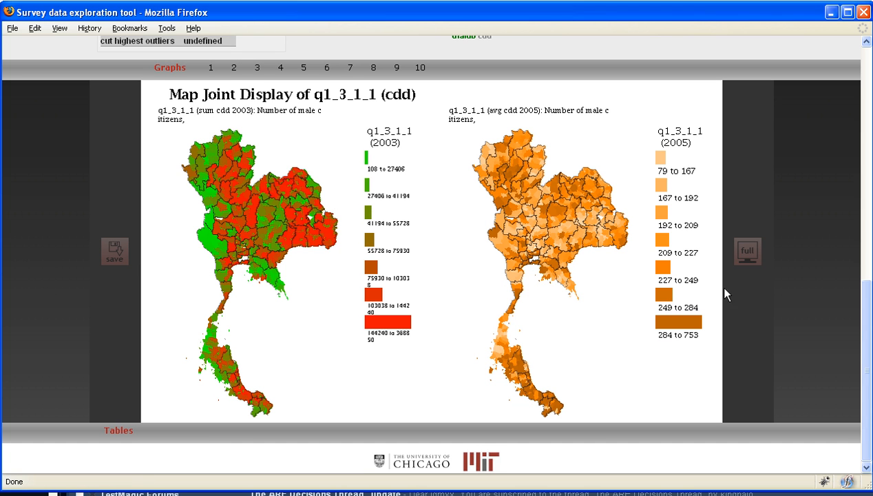
Set the first map to draw points and redraw the adjacent maps.
mouse_move(868, 324)
mouse_down()
mouse_move(869, 312)
mouse_move(748, 199)
mouse_move(678, 214)
mouse_up()
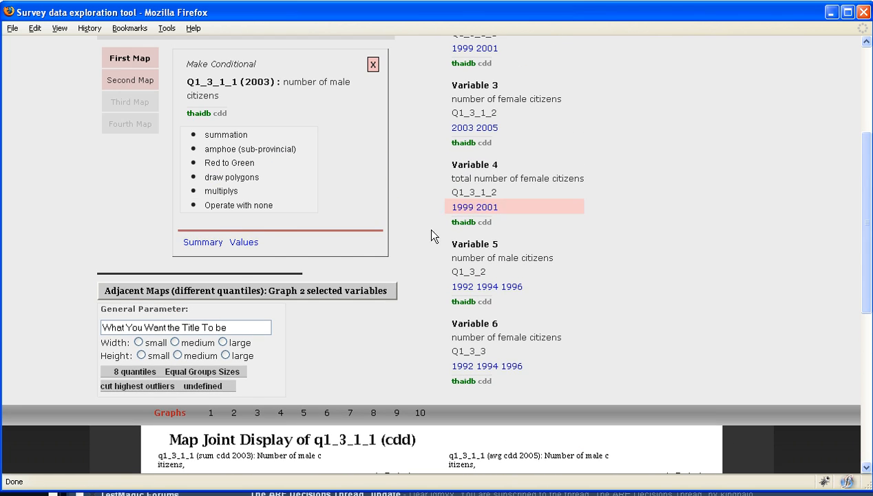
click(237, 179)
click(237, 179)
click(234, 202)
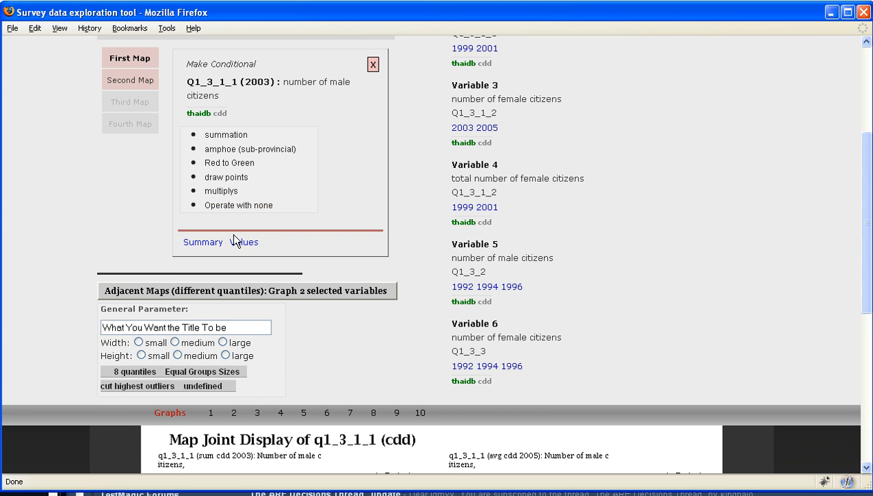
click(241, 296)
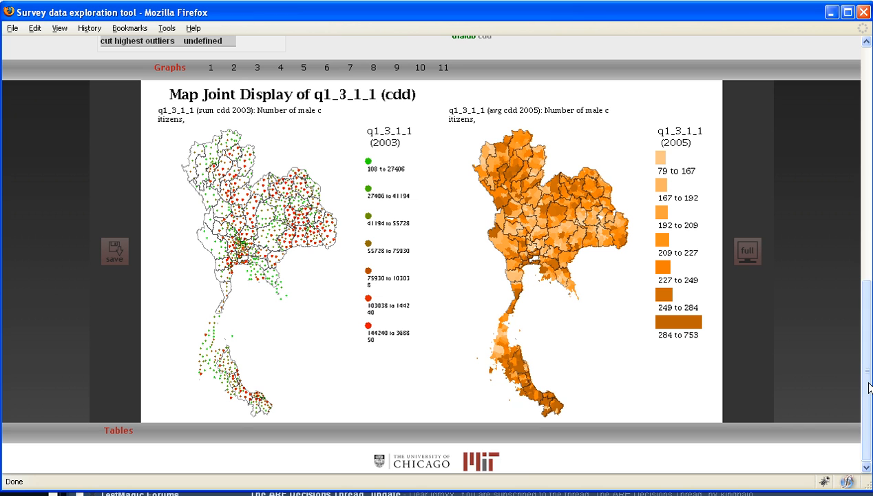
Review the arithmetic operator choices for the first map's variable and keep multiplys.
scroll(844, 314, up, 5)
scroll(836, 276, up, 5)
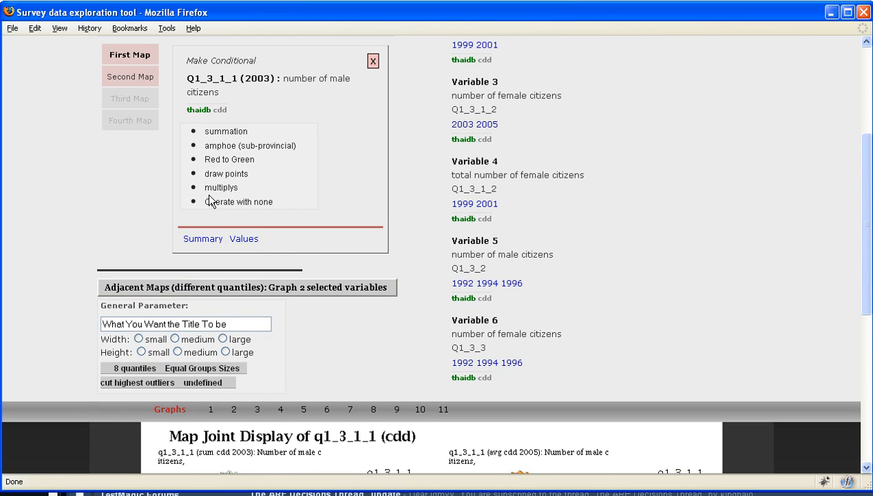
click(213, 190)
click(220, 188)
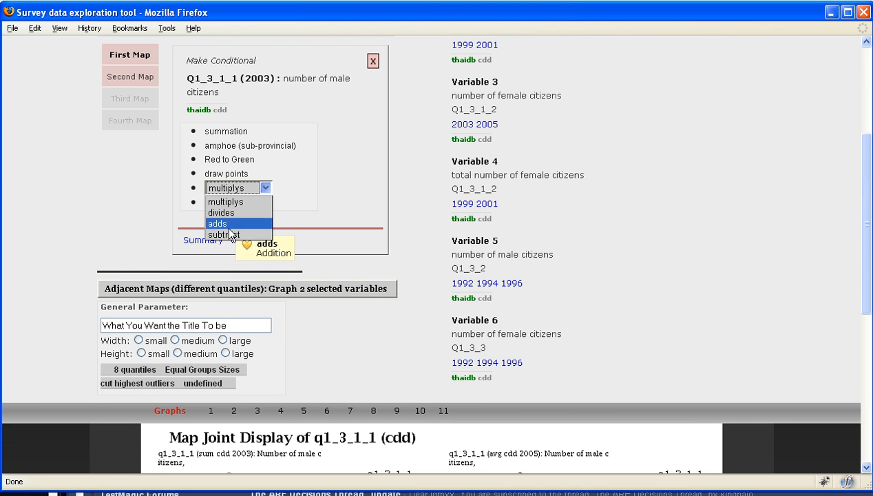
click(226, 201)
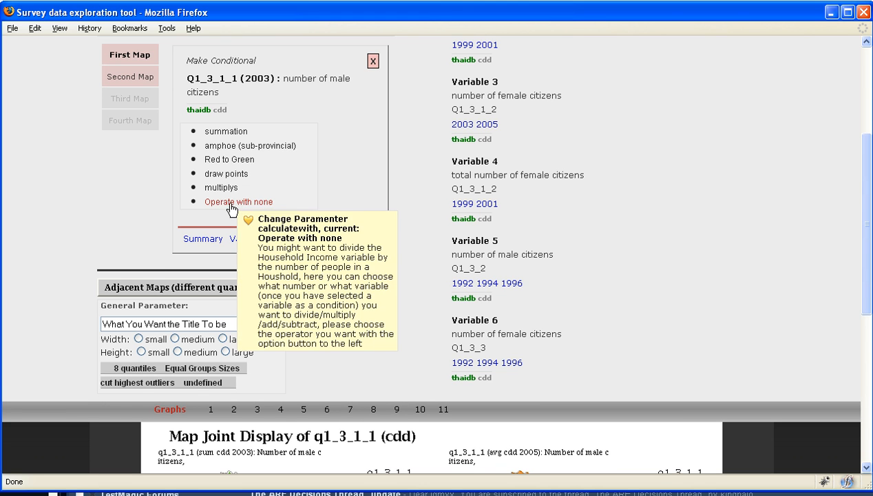
Set the first map's 2003 variable to operate with 30, keeping multiplys as the arithmetic operator.
click(230, 203)
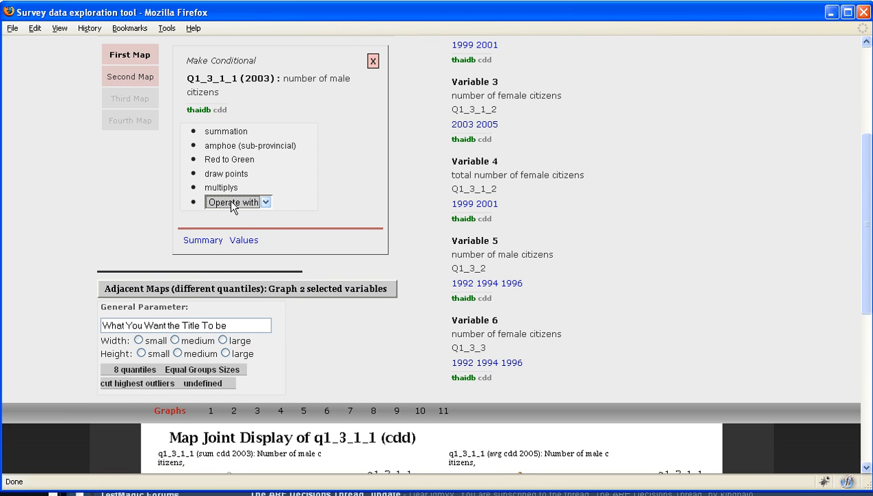
click(229, 199)
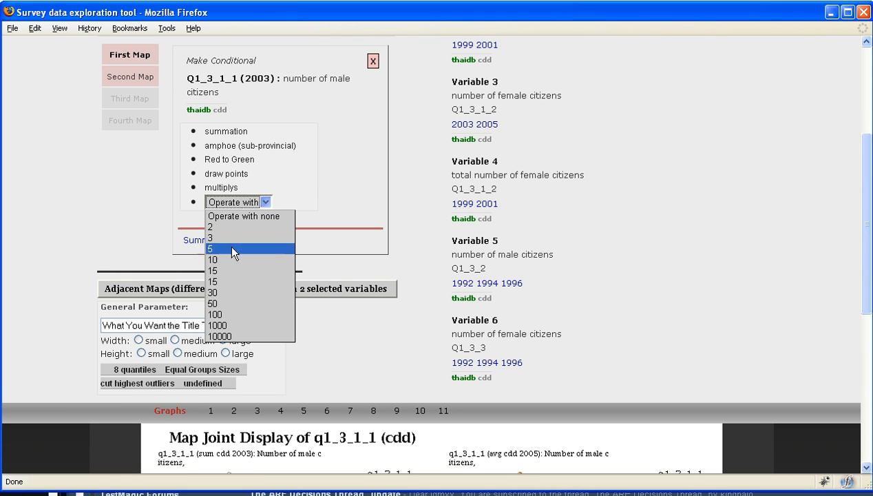
click(226, 291)
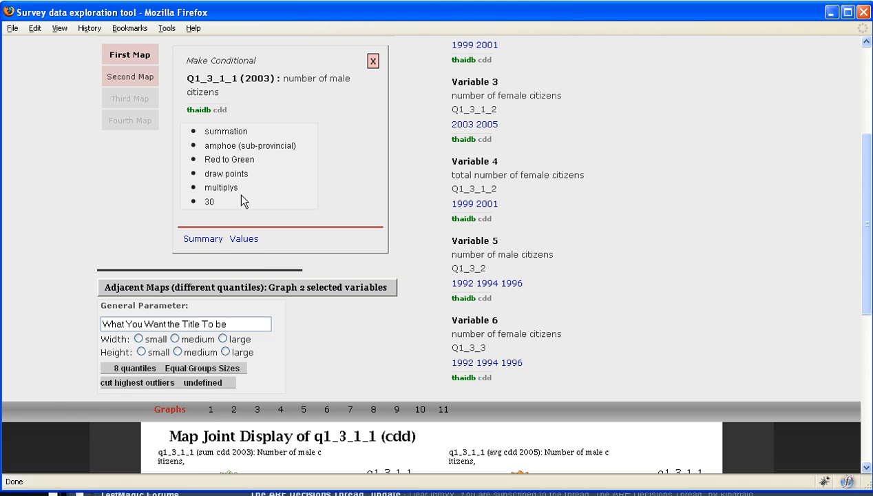
scroll(243, 197, up, 1)
click(222, 216)
click(220, 215)
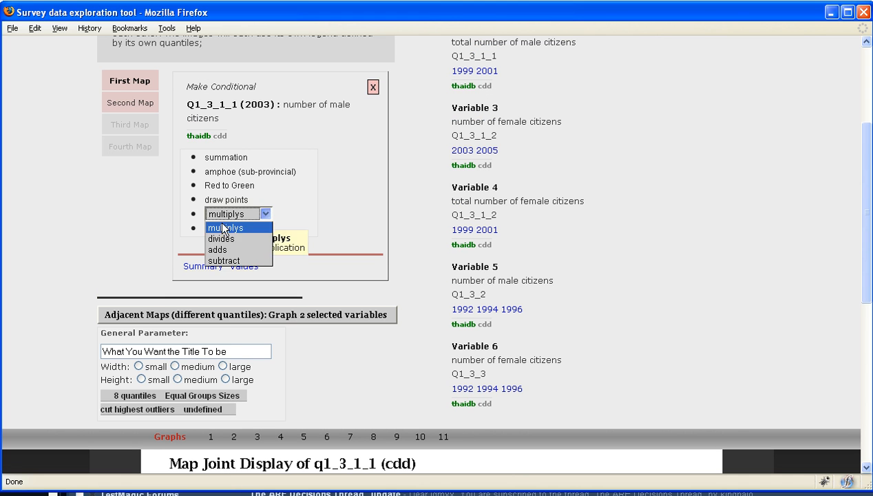
click(220, 218)
click(221, 216)
click(222, 228)
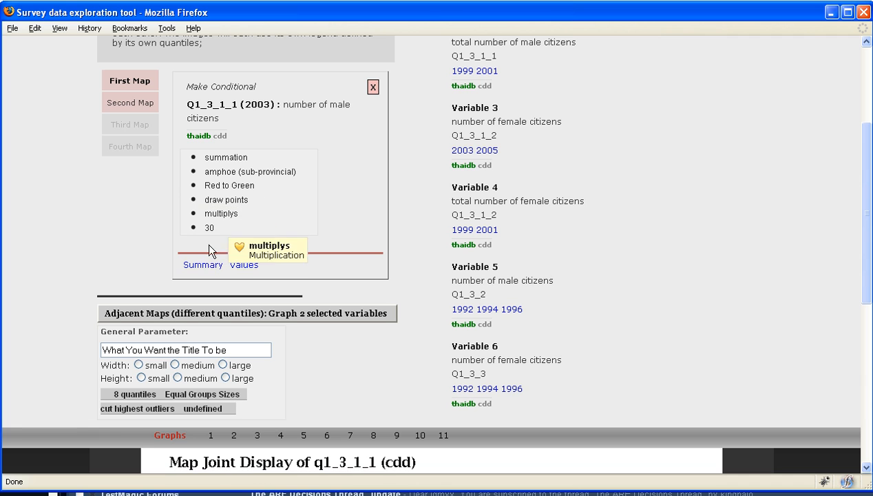
Show the summary statistics of the first map's 2003 variable and browse the variables available for grouping.
click(200, 268)
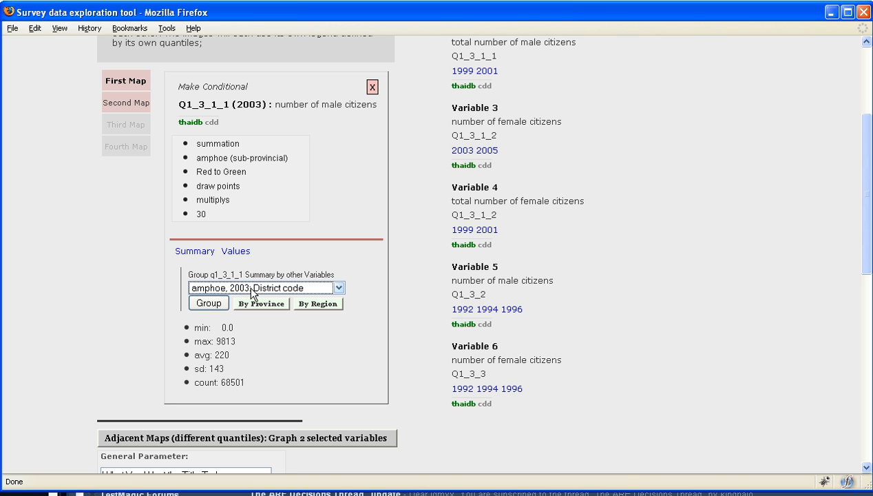
click(206, 288)
mouse_move(620, 312)
mouse_down()
mouse_move(622, 478)
mouse_move(613, 308)
mouse_up()
click(603, 303)
Set the first map's variable to operate with q11_3_1, 2003: Number of households growing rice not more than 5 rais.
click(204, 215)
click(214, 213)
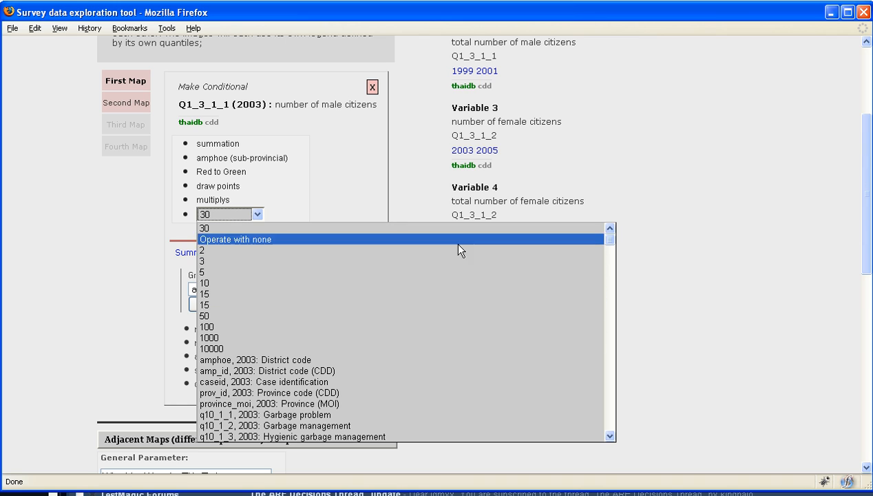
mouse_move(610, 238)
mouse_down()
mouse_move(609, 331)
mouse_move(591, 406)
mouse_move(595, 241)
mouse_up()
scroll(592, 242, down, 4)
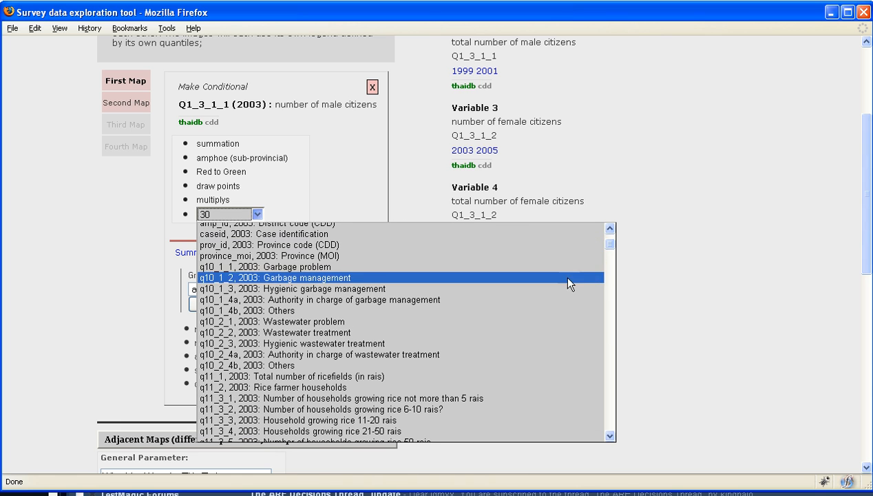
click(473, 396)
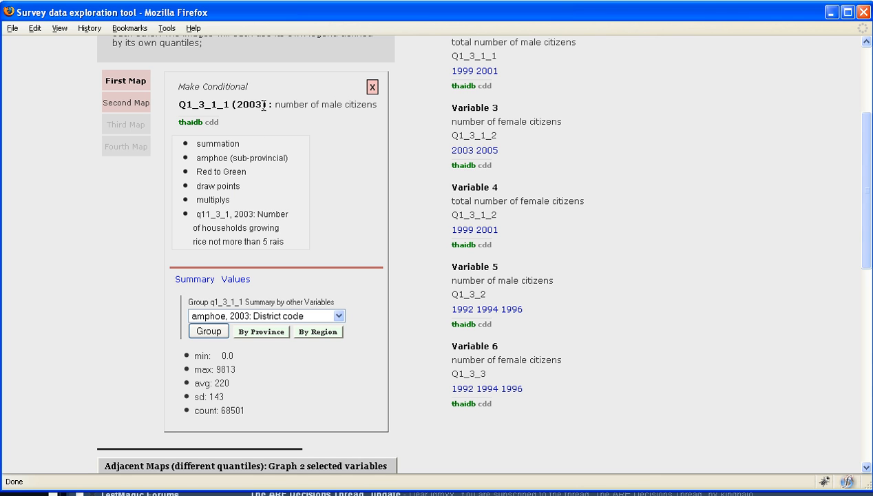
drag(273, 104, 372, 110)
click(371, 110)
drag(278, 104, 348, 109)
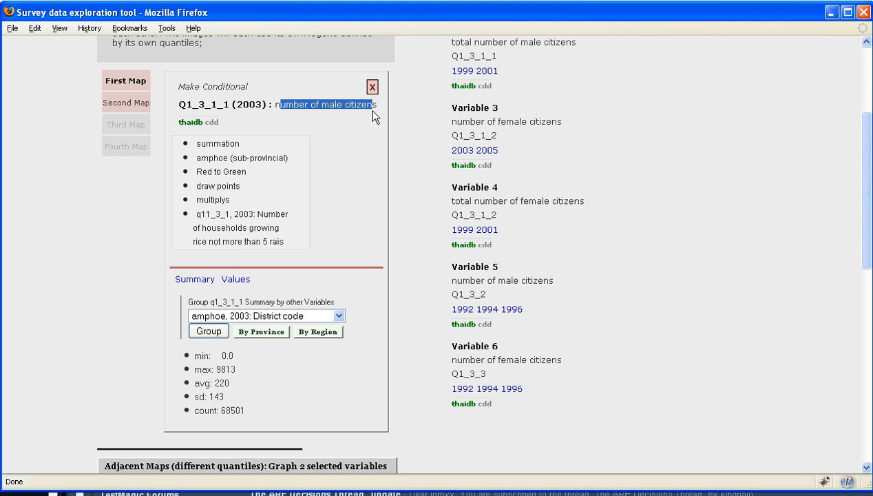
triple_click(372, 115)
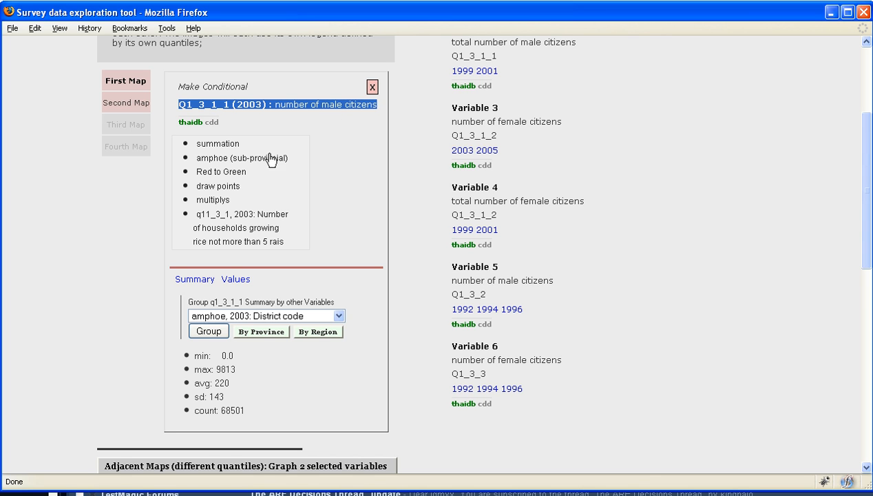
Change the arithmetic operator of the first map's 2003 variable to divides.
click(214, 200)
click(215, 200)
click(210, 224)
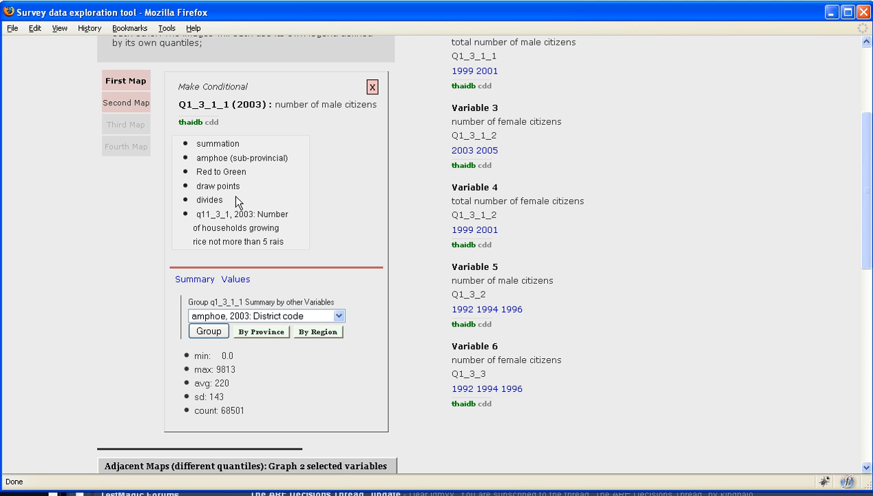
scroll(234, 196, up, 5)
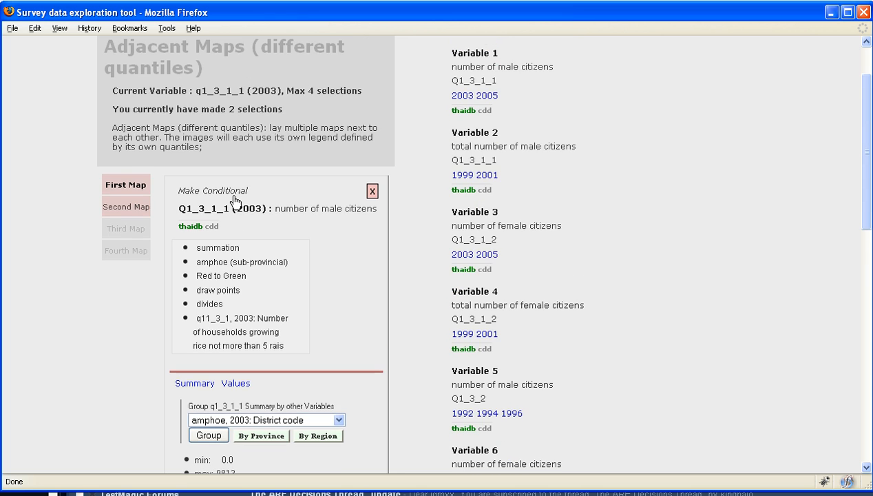